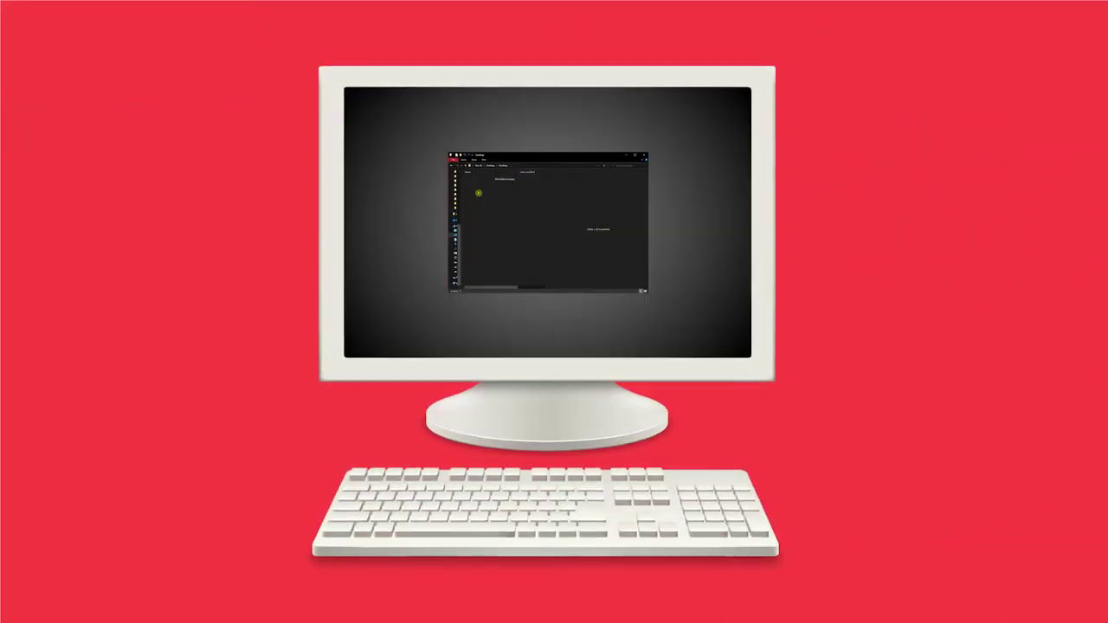
# - Create a new Desktop folder named Spark Electric Co Logo
pyautogui.rightClick(479, 191)
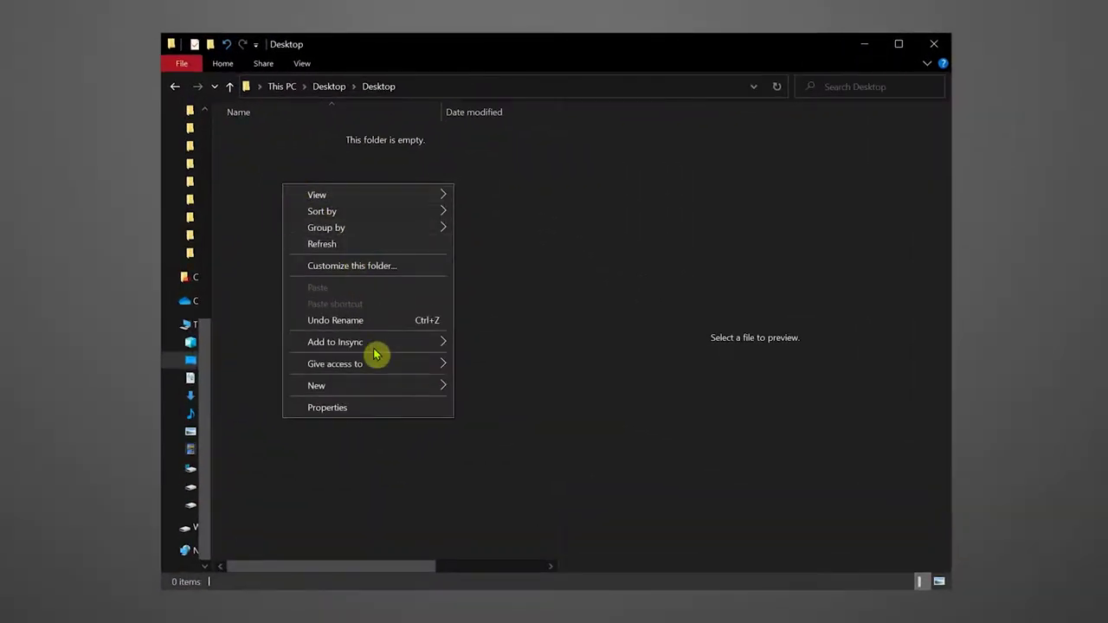
pyautogui.moveTo(494, 240)
pyautogui.click(474, 392)
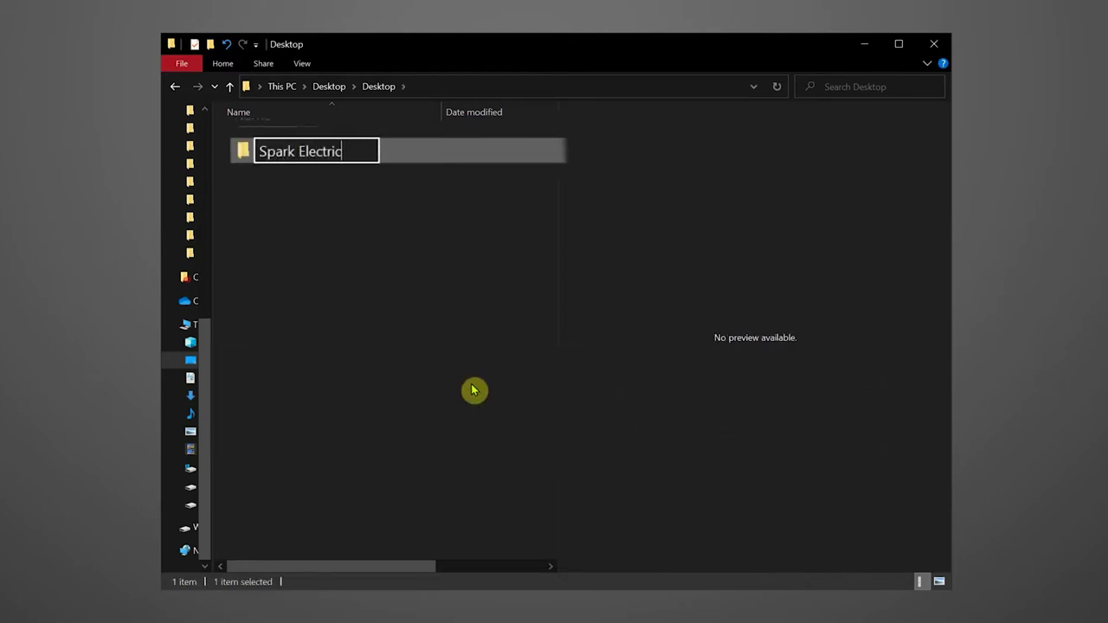
pyautogui.press('Return')
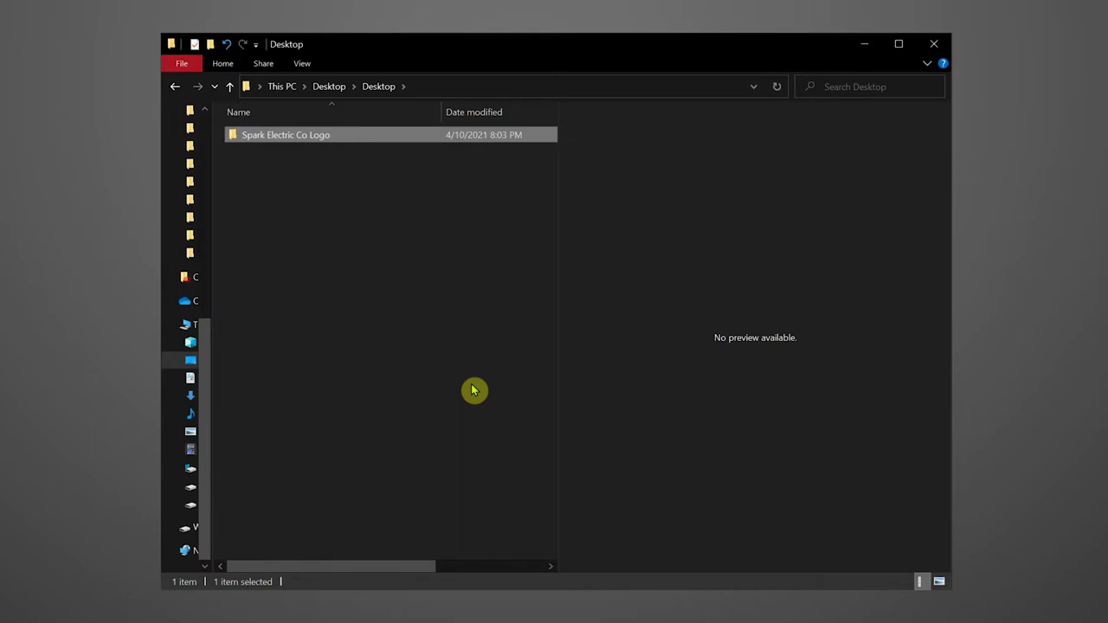
# - Inside Spark Electric Co Logo, create a subfolder named Inspiration
pyautogui.doubleClick(273, 153)
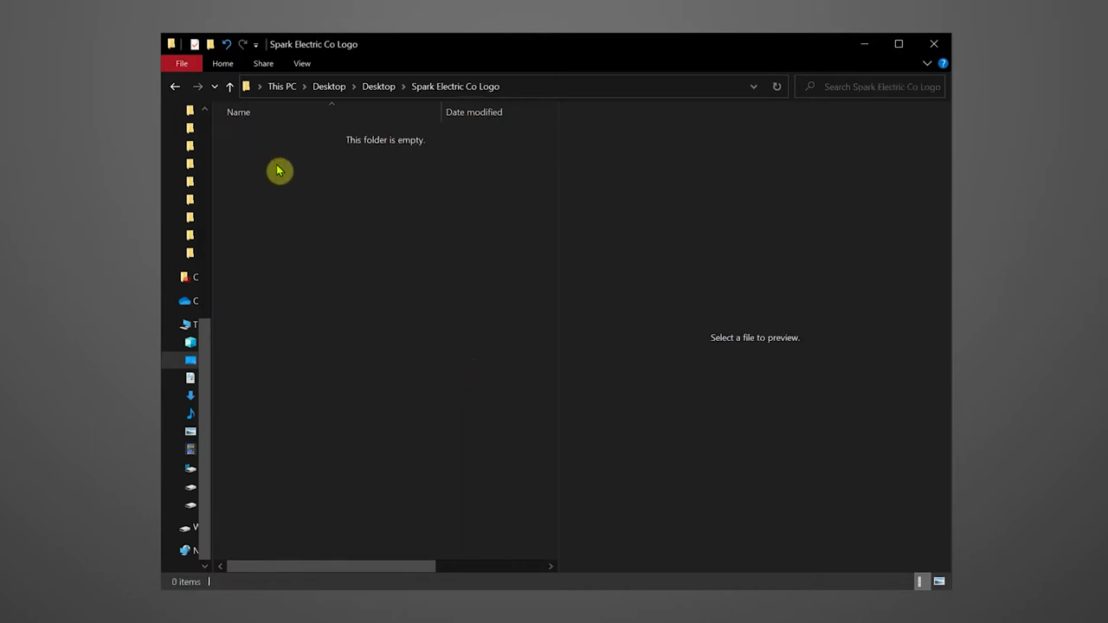
pyautogui.rightClick(280, 170)
pyautogui.moveTo(416, 372)
pyautogui.click(640, 416)
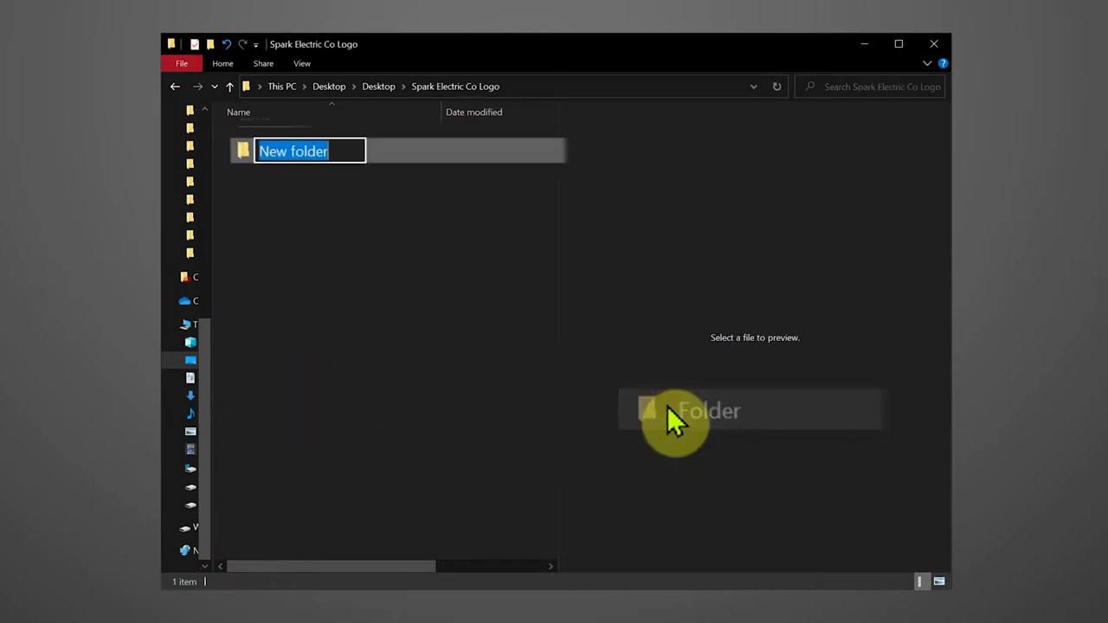
pyautogui.write('Inspiration')
pyautogui.press('Return')
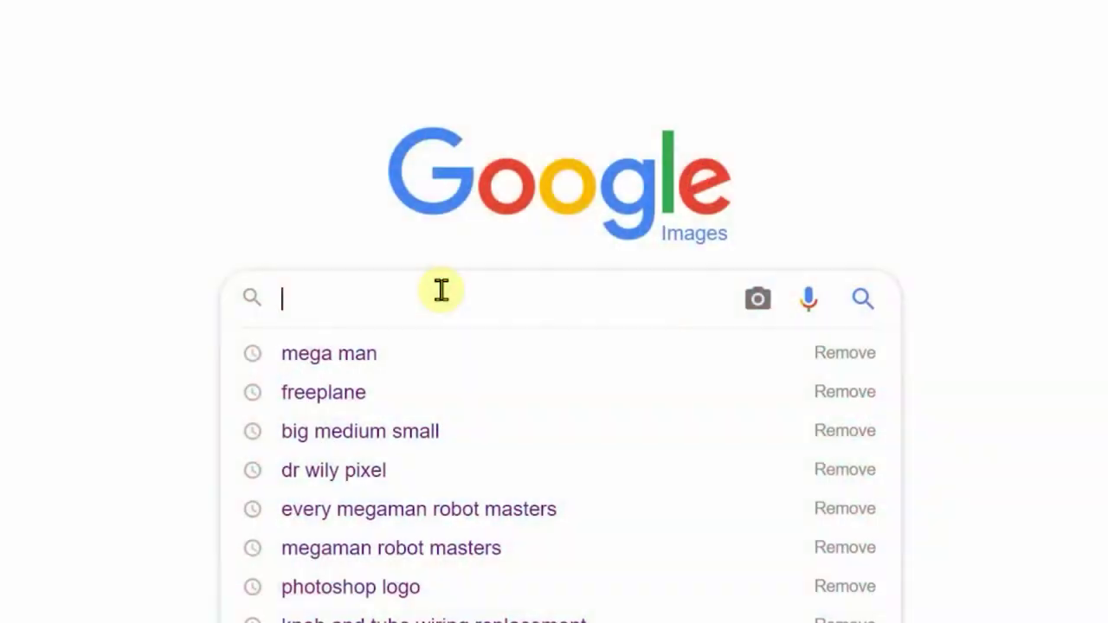
# - Search Google Images for 'electric logo' and scroll down through the logo results
pyautogui.write('electric logo')
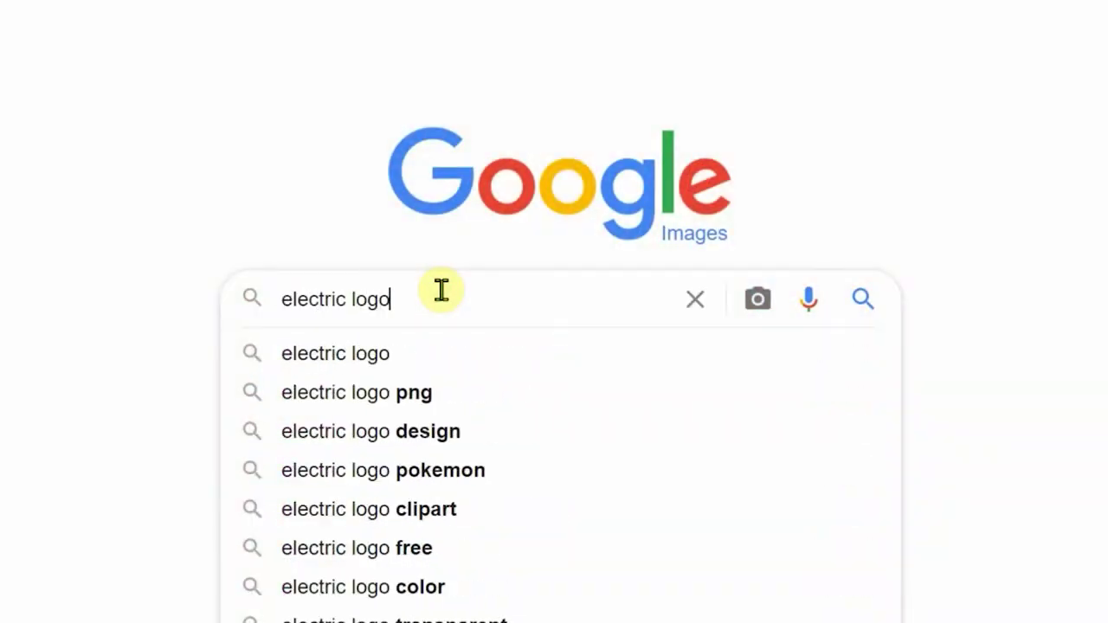
pyautogui.press('Return')
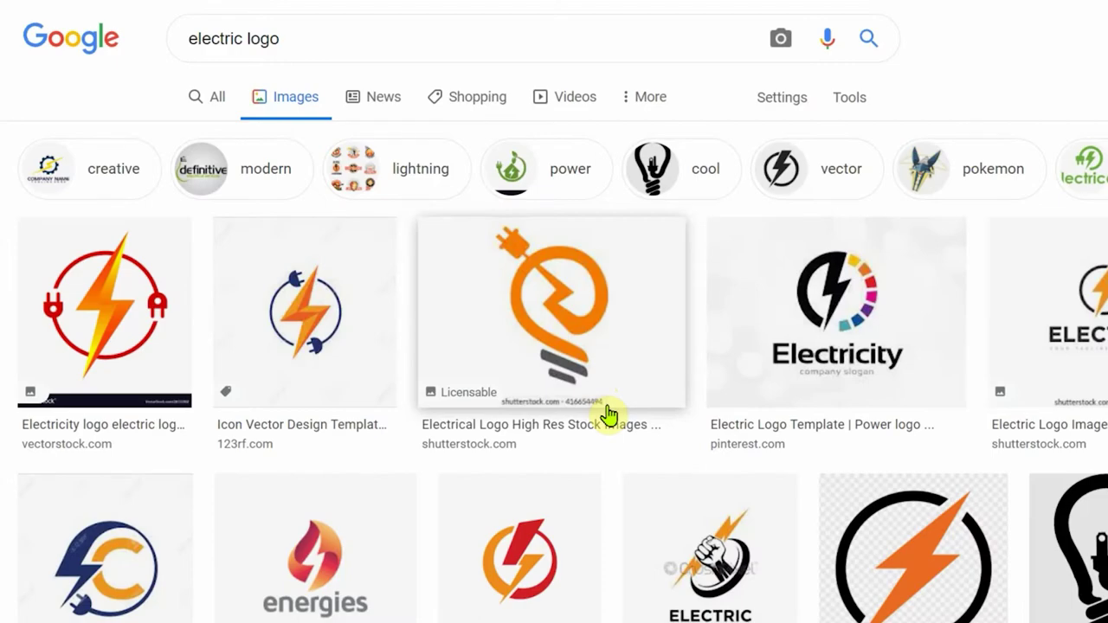
pyautogui.scroll(-2, 610, 415)
pyautogui.scroll(-2, 610, 415)
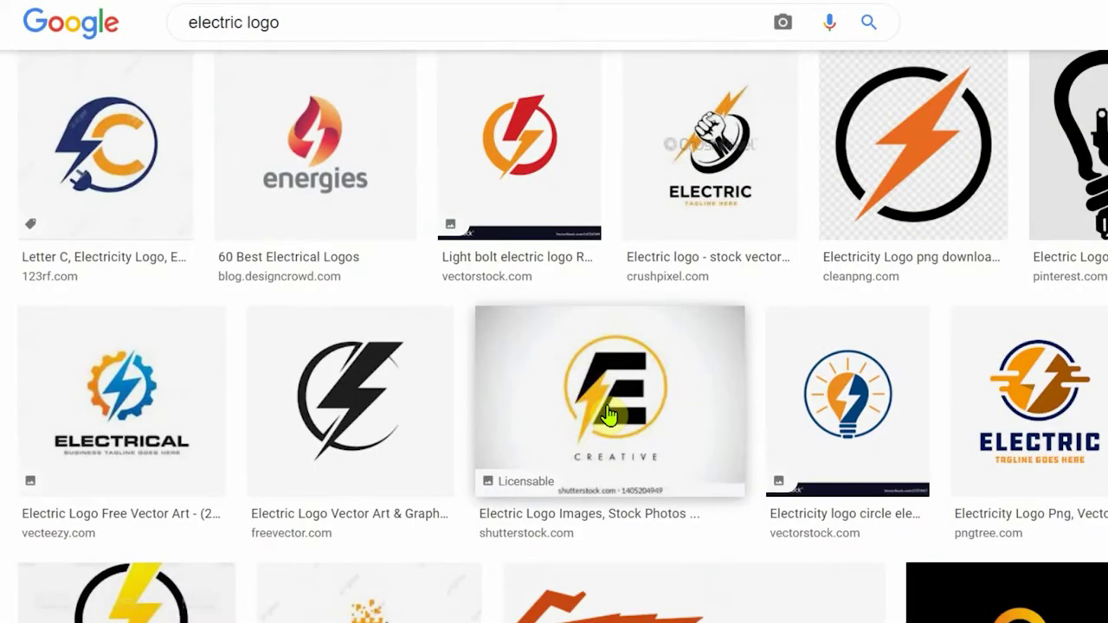
pyautogui.scroll(-2, 611, 415)
pyautogui.scroll(-2, 610, 414)
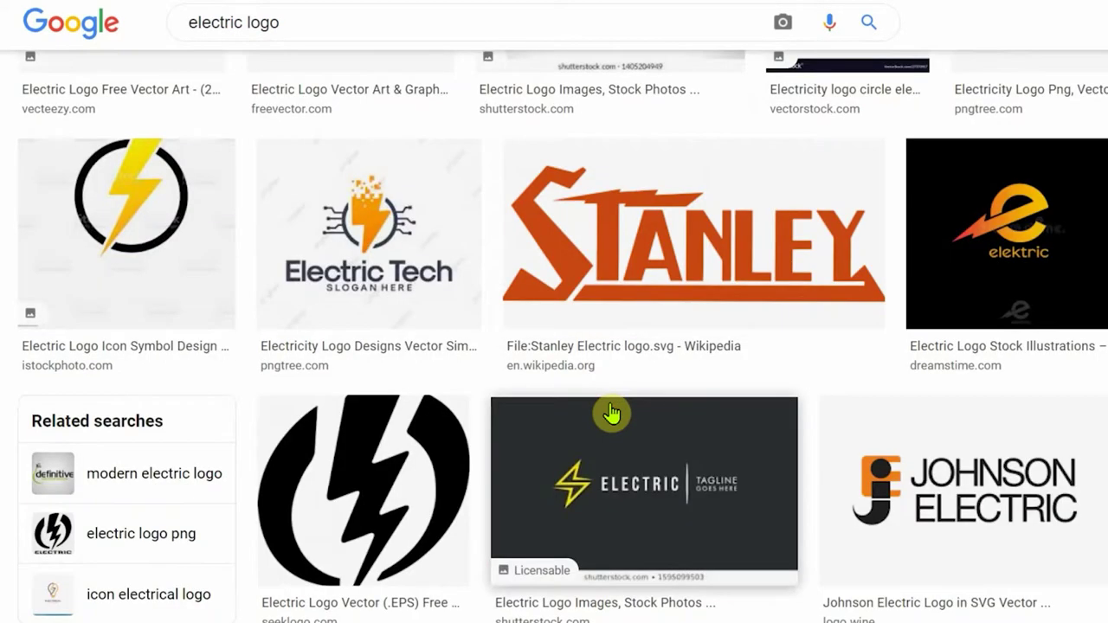
pyautogui.scroll(-2, 610, 413)
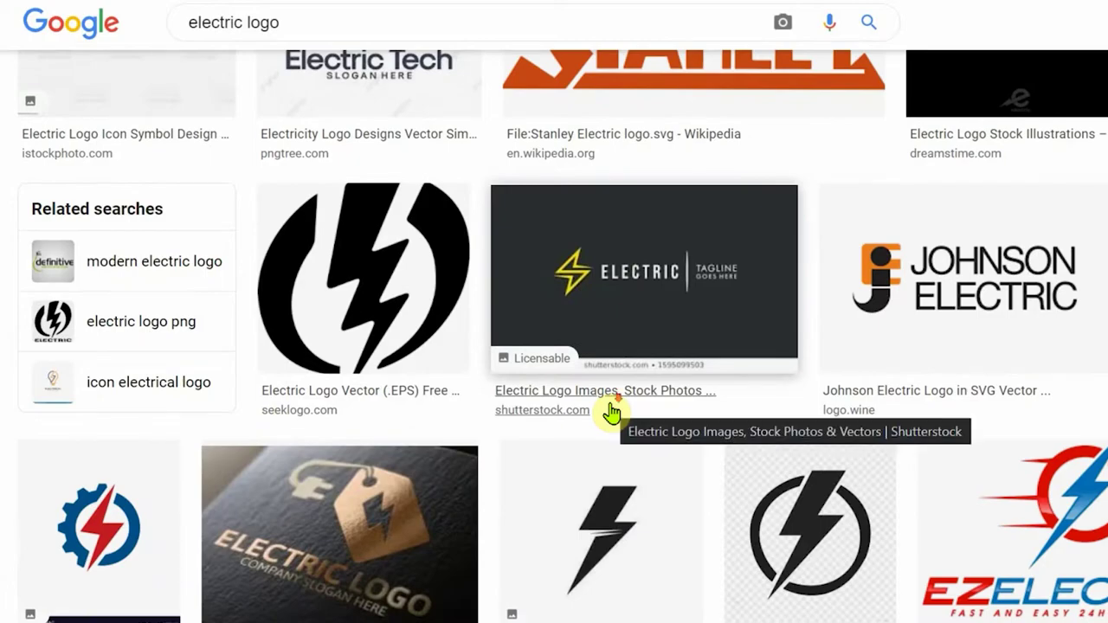
pyautogui.scroll(-2, 611, 411)
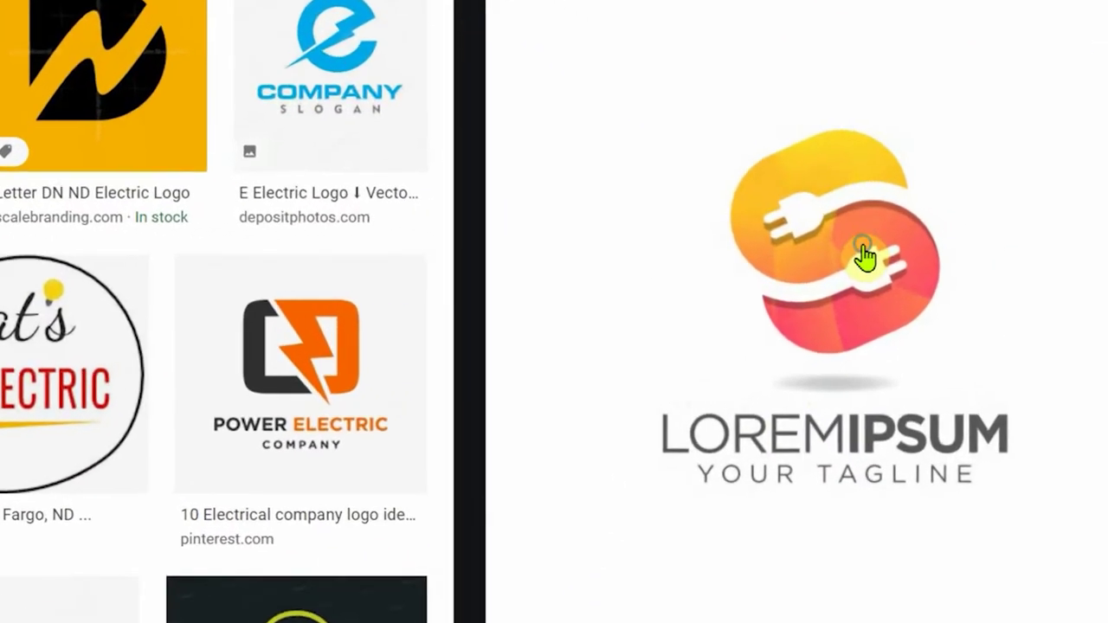
# - Save the S plug logo as s-plug-electric-logo_92675-55.jpg into Spark Electric Co Logo > Inspiration
pyautogui.rightClick(863, 255)
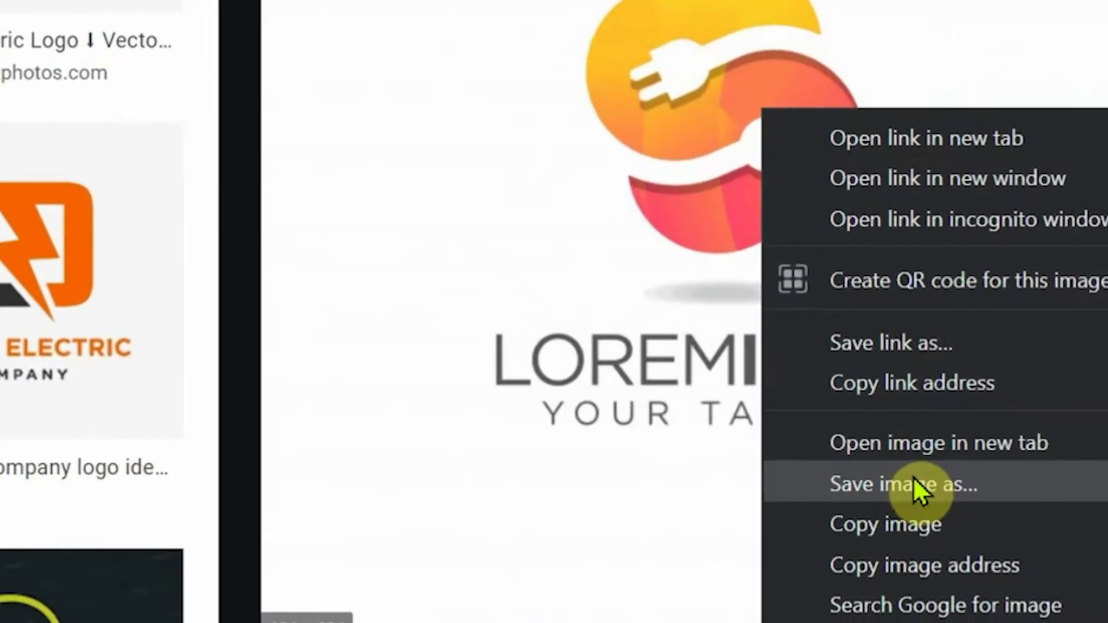
pyautogui.click(912, 485)
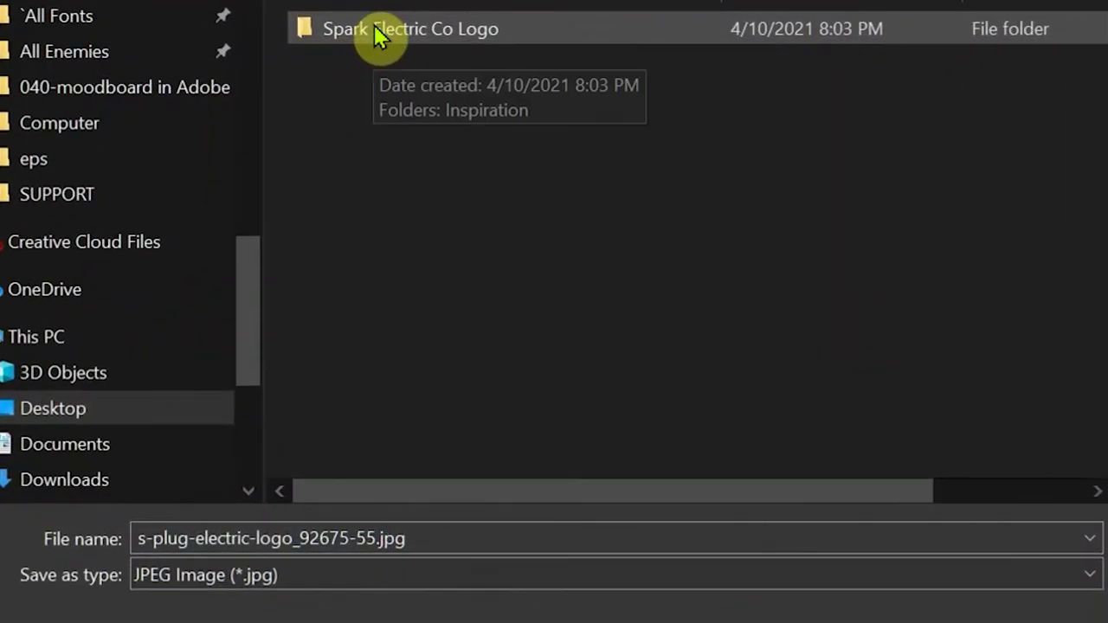
pyautogui.doubleClick(374, 25)
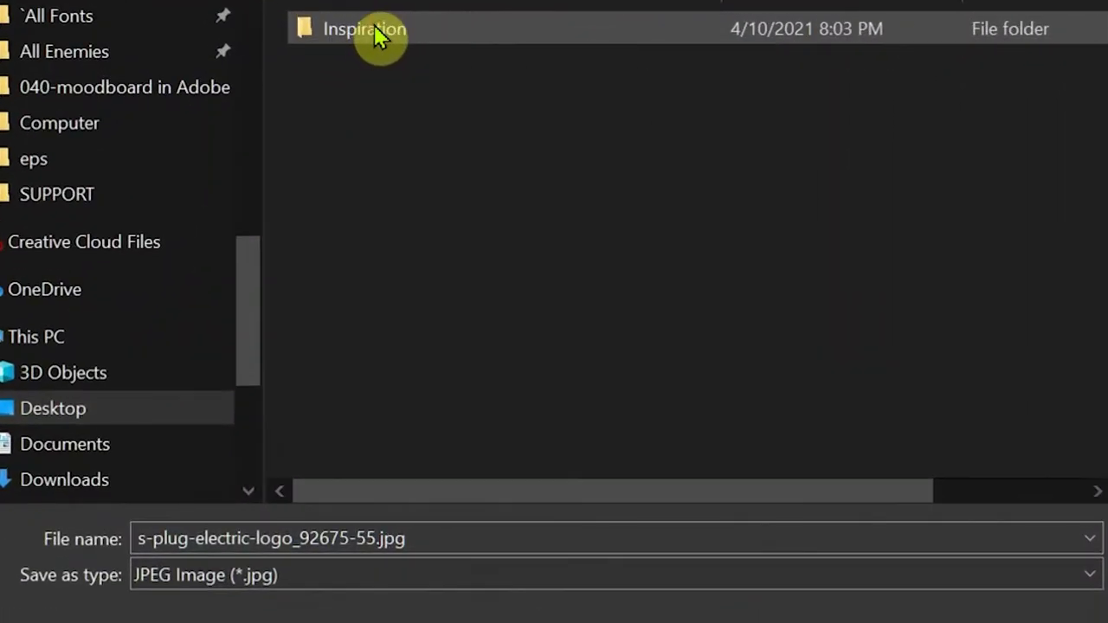
pyautogui.doubleClick(374, 25)
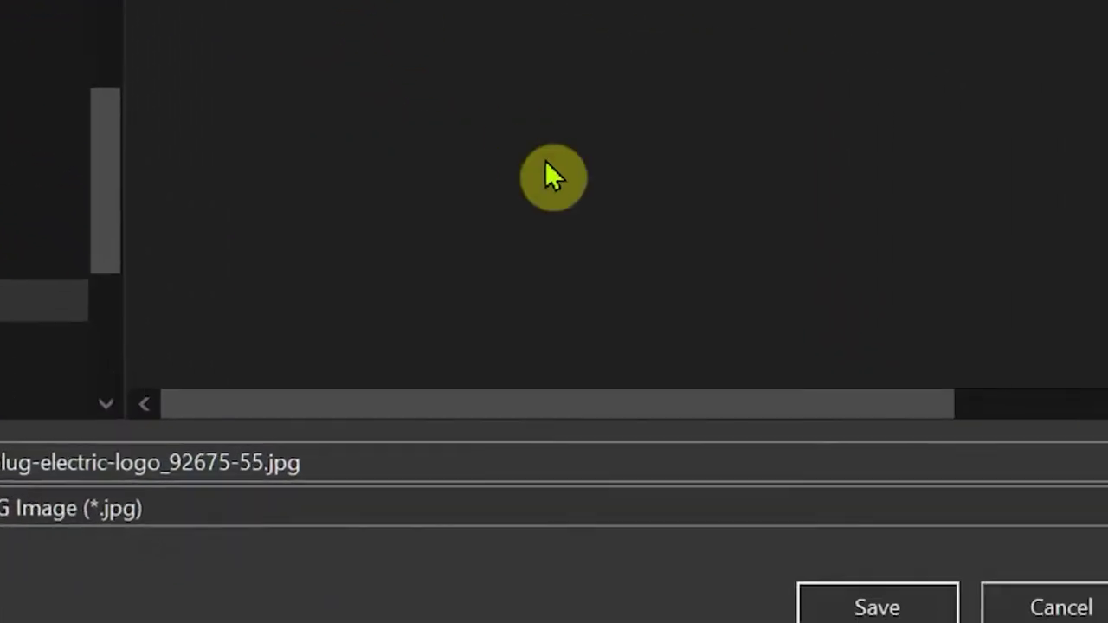
pyautogui.click(877, 607)
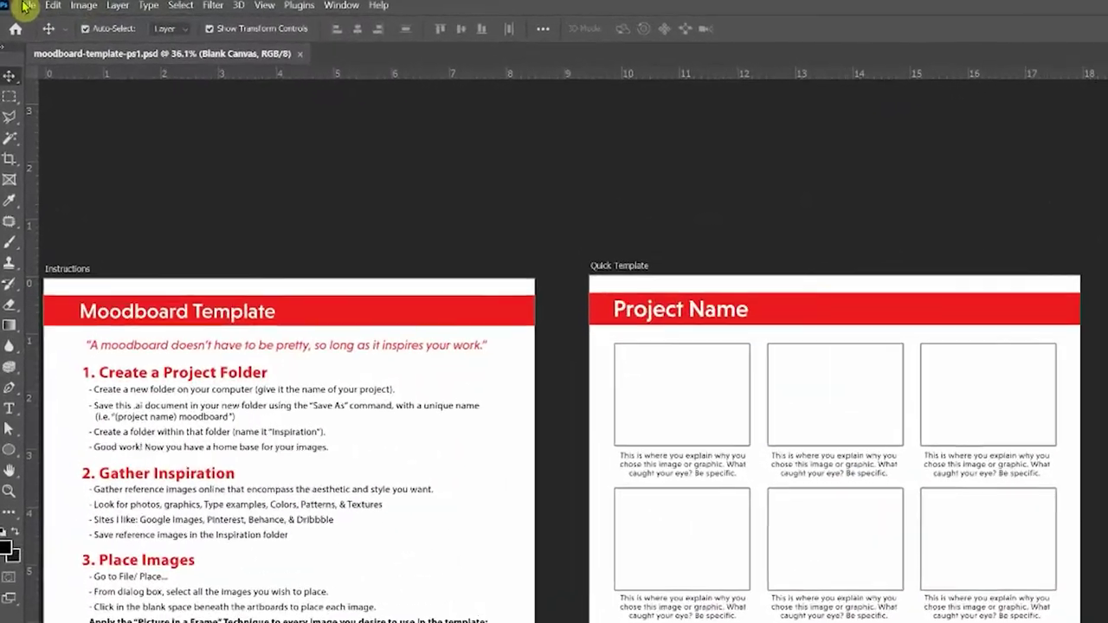
# - Run Load Files into Stack with Folder as the source, pointing it at the Inspiration folder
pyautogui.click(16, 3)
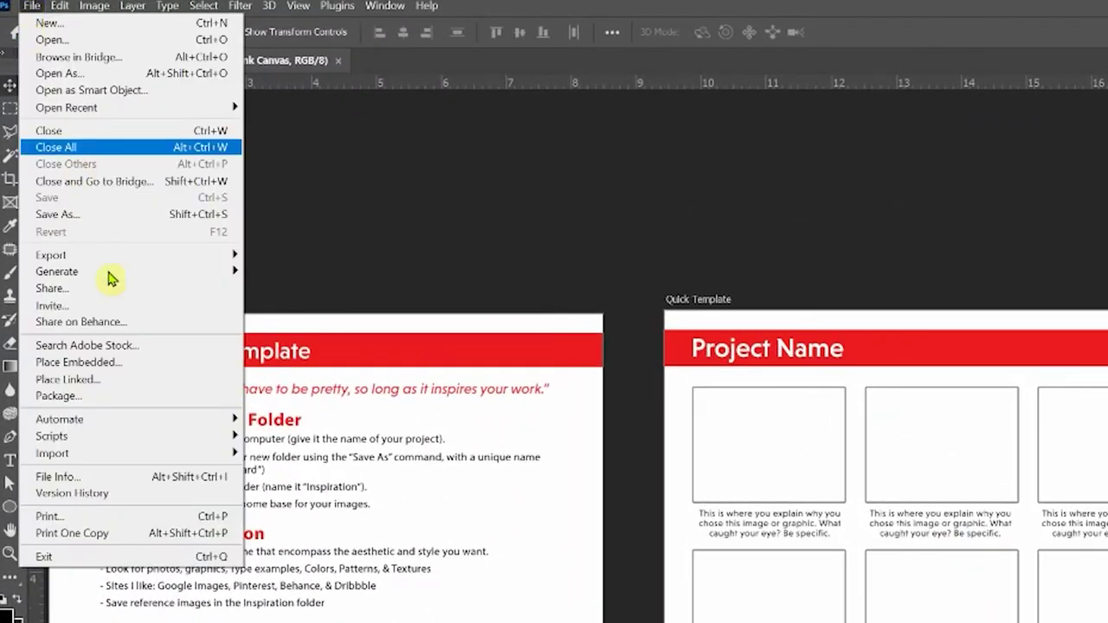
pyautogui.moveTo(157, 440)
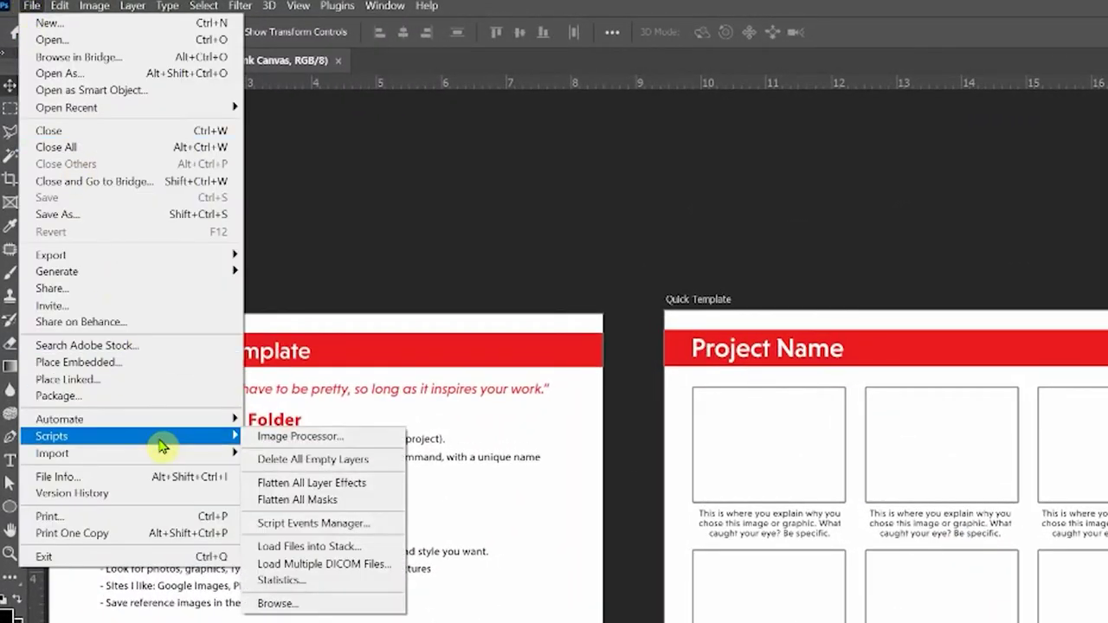
pyautogui.click(335, 548)
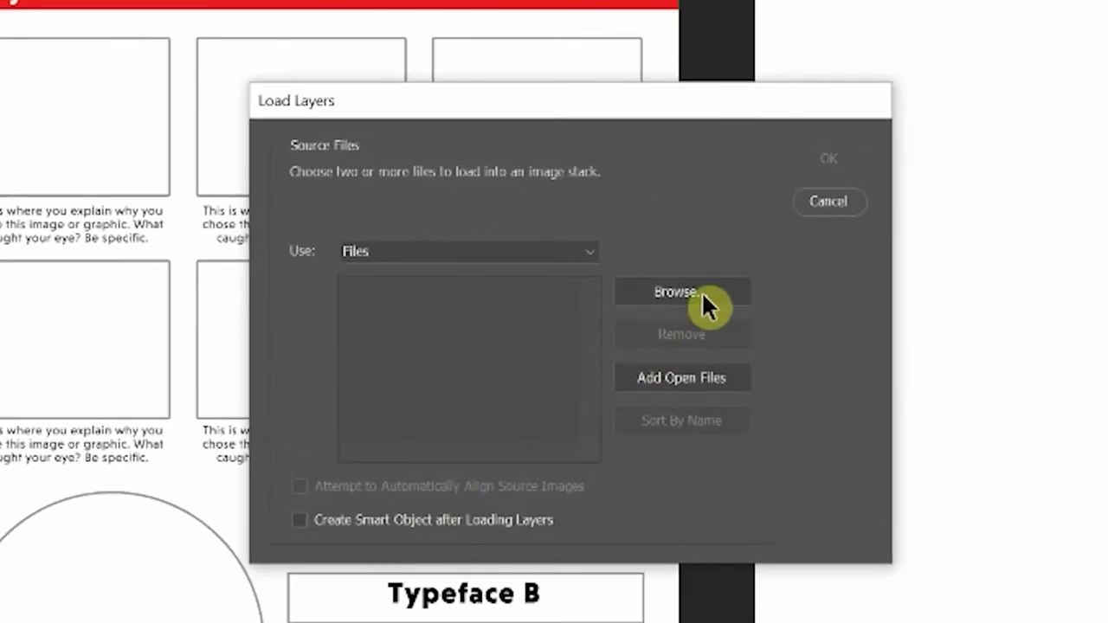
pyautogui.click(588, 251)
pyautogui.click(530, 292)
pyautogui.click(667, 292)
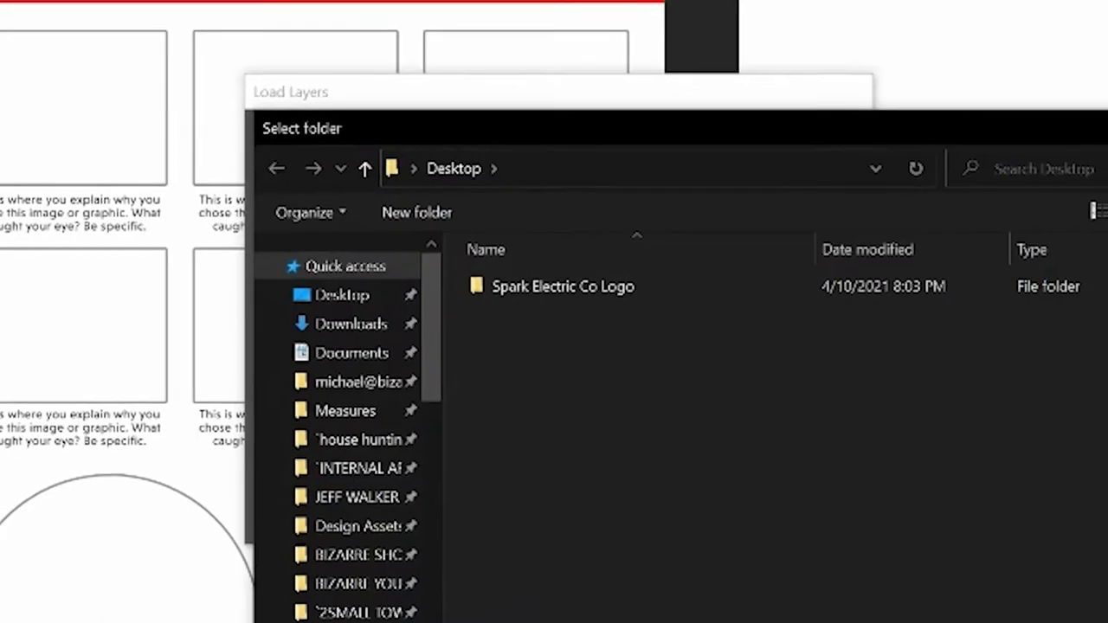
pyautogui.doubleClick(529, 253)
pyautogui.click(506, 254)
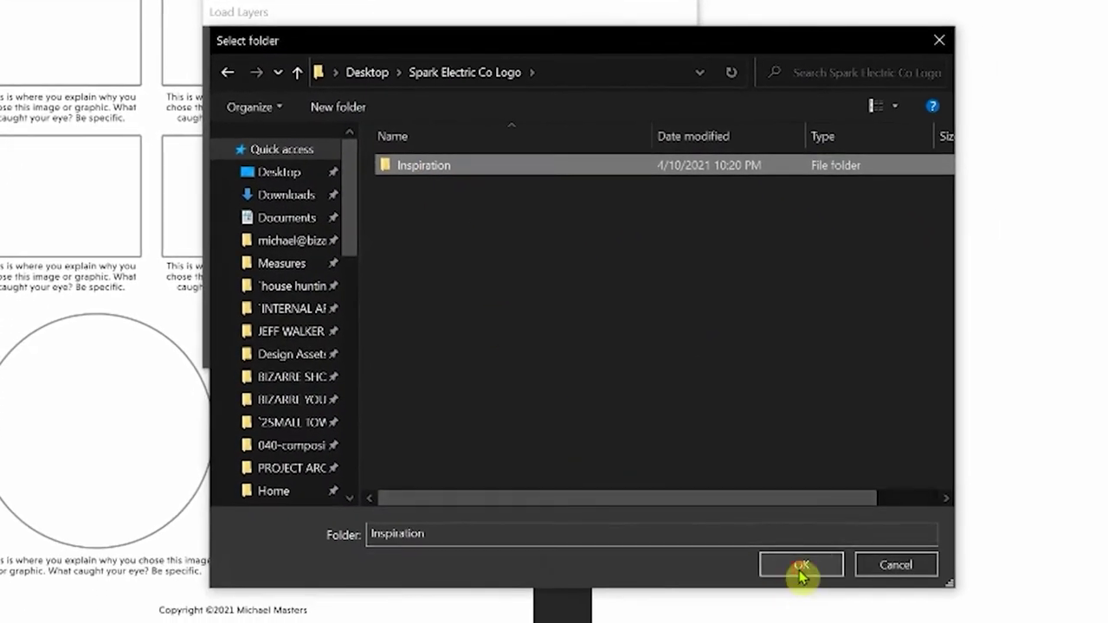
pyautogui.click(799, 571)
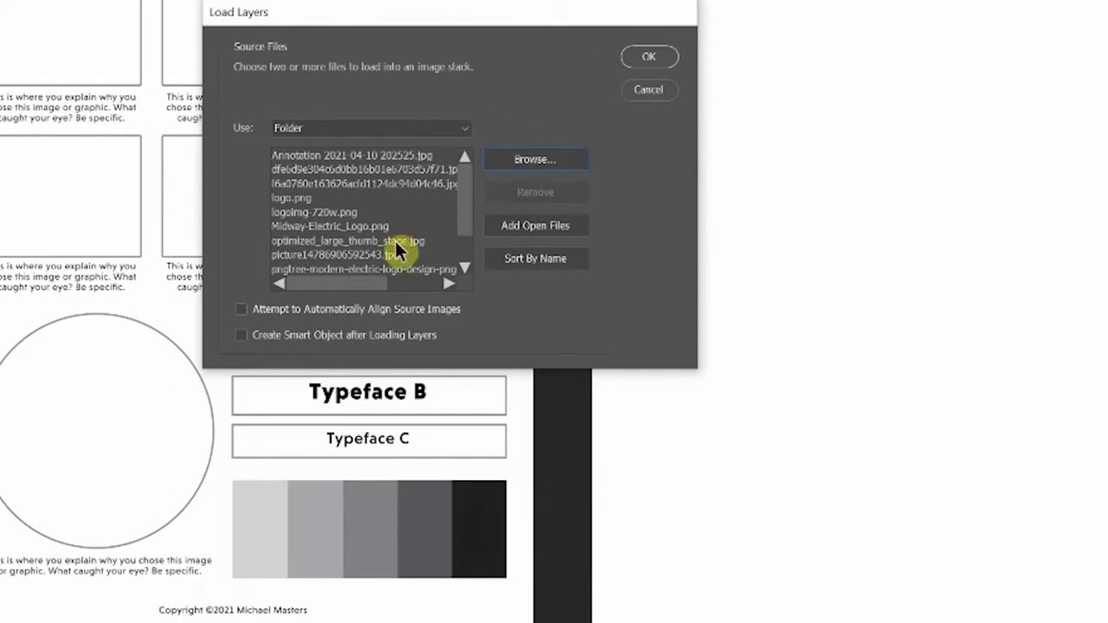
pyautogui.scroll(-3, 459, 192)
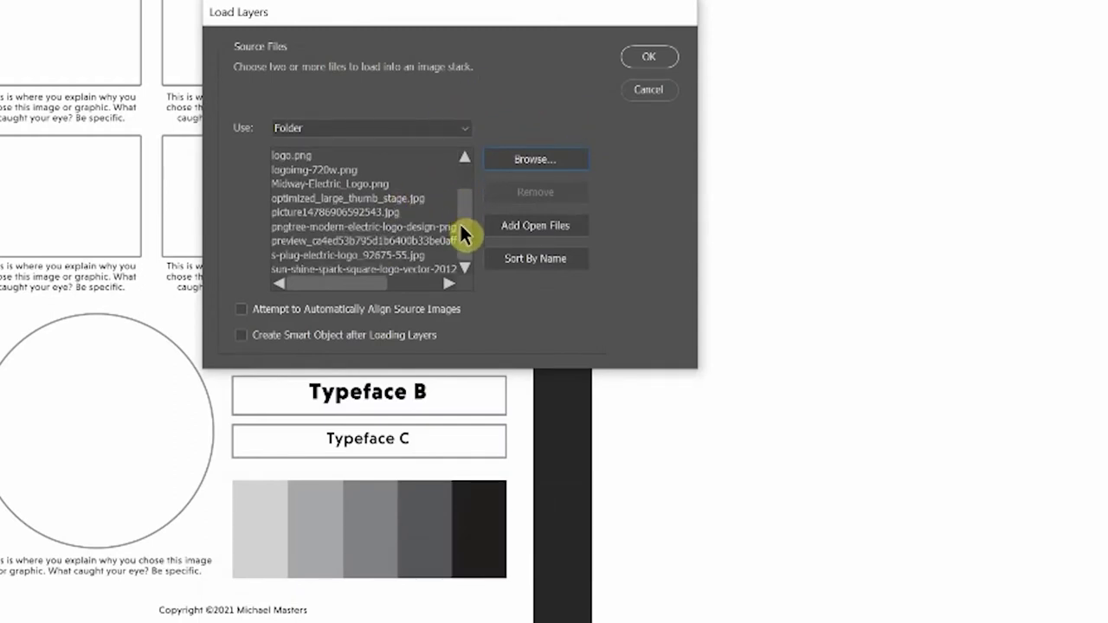
pyautogui.click(650, 58)
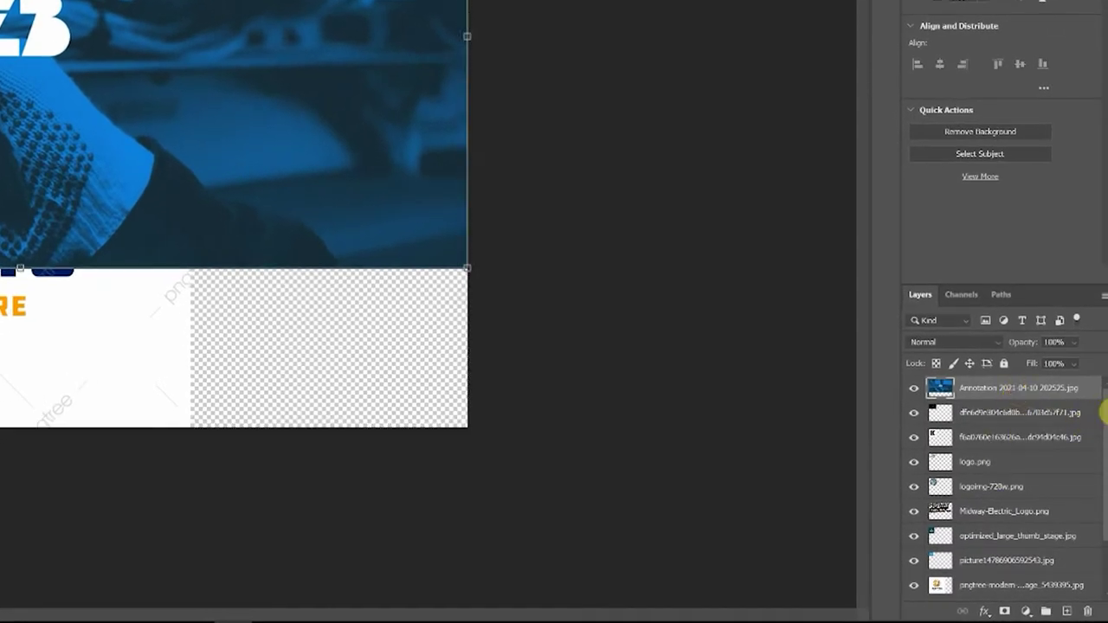
# - Place the blue electrician photo on the Blank Canvas at lower left, scaled down
pyautogui.moveTo(1104, 413); pyautogui.dragTo(1105, 518)
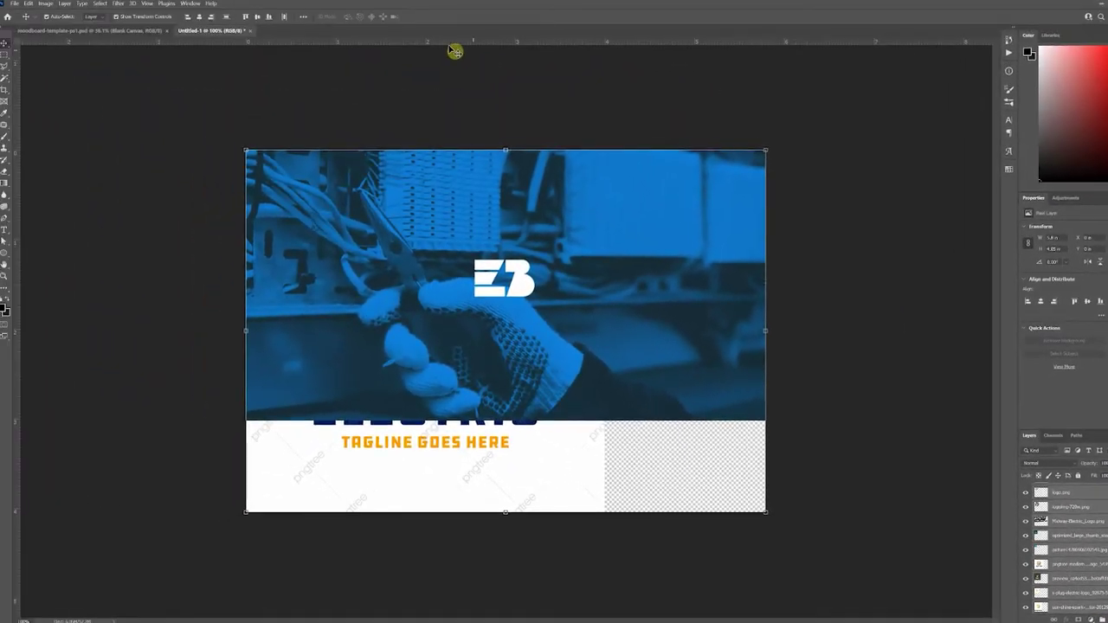
pyautogui.press('Escape')
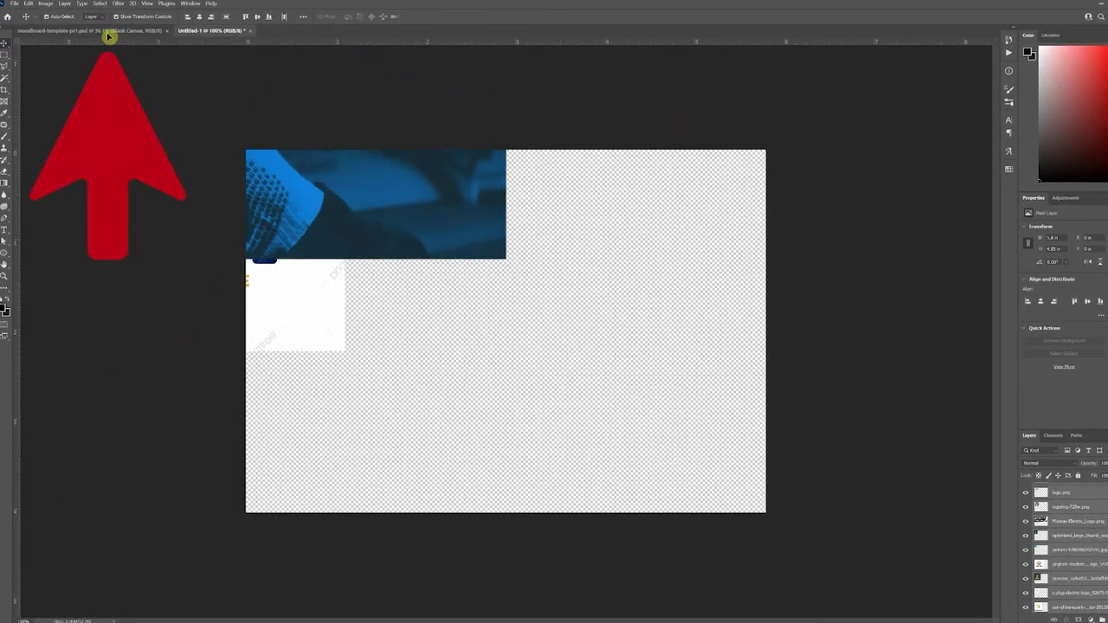
pyautogui.click(110, 33)
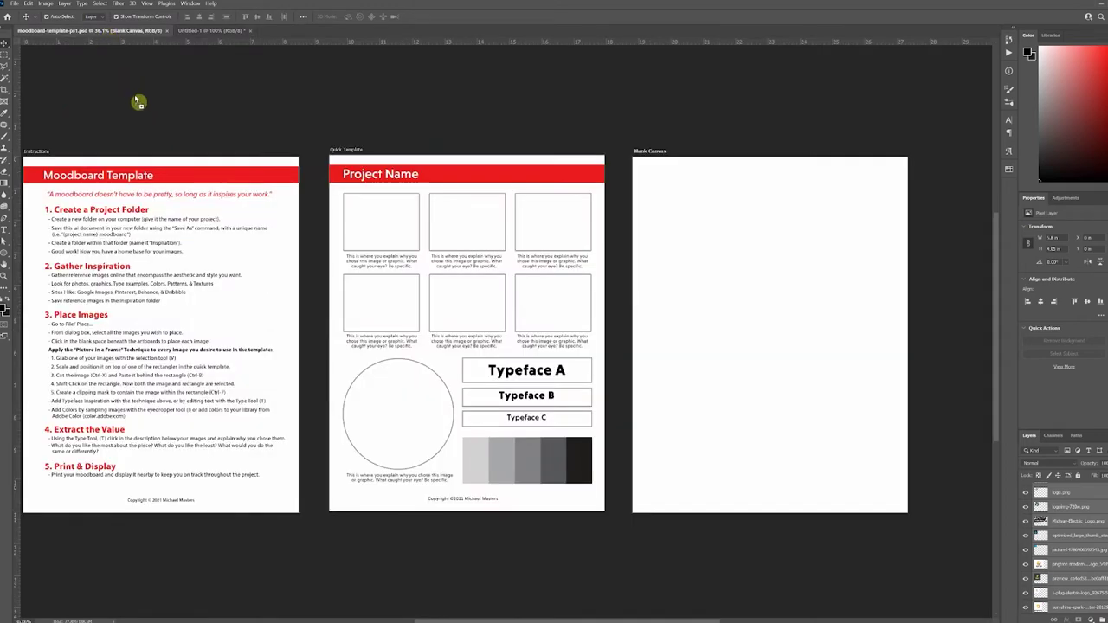
pyautogui.moveTo(697, 209); pyautogui.dragTo(697, 208)
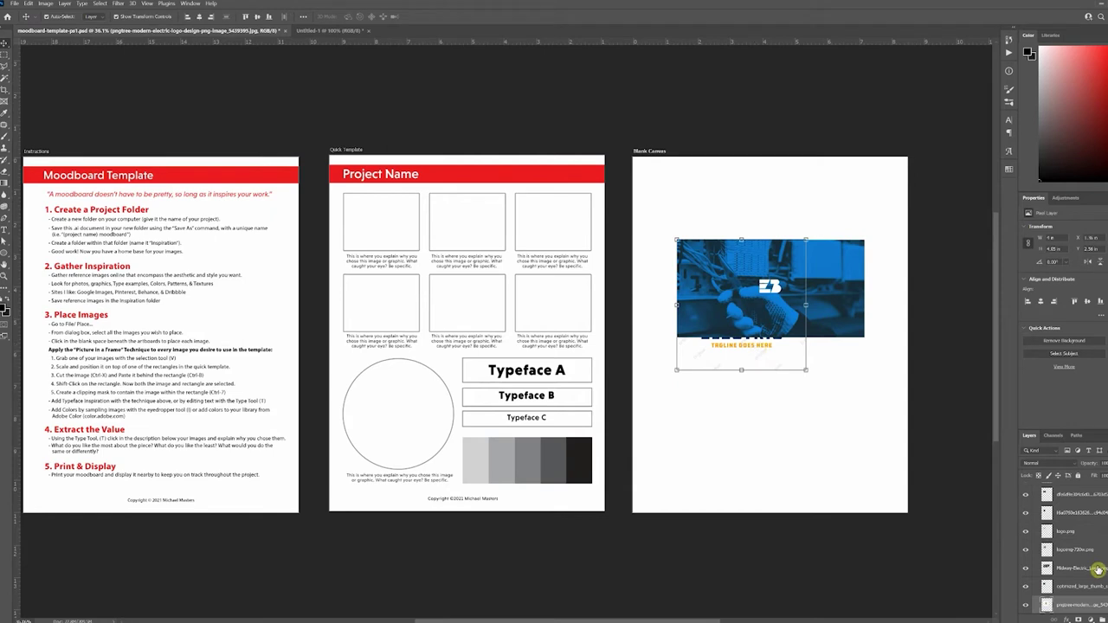
pyautogui.moveTo(762, 290); pyautogui.dragTo(726, 460)
pyautogui.moveTo(827, 412); pyautogui.dragTo(791, 431)
# - Spread the black block, plug K, Burkhead, Electric, starburst, Midway and Electric Current logos across the artboard
pyautogui.moveTo(717, 272); pyautogui.dragTo(679, 195)
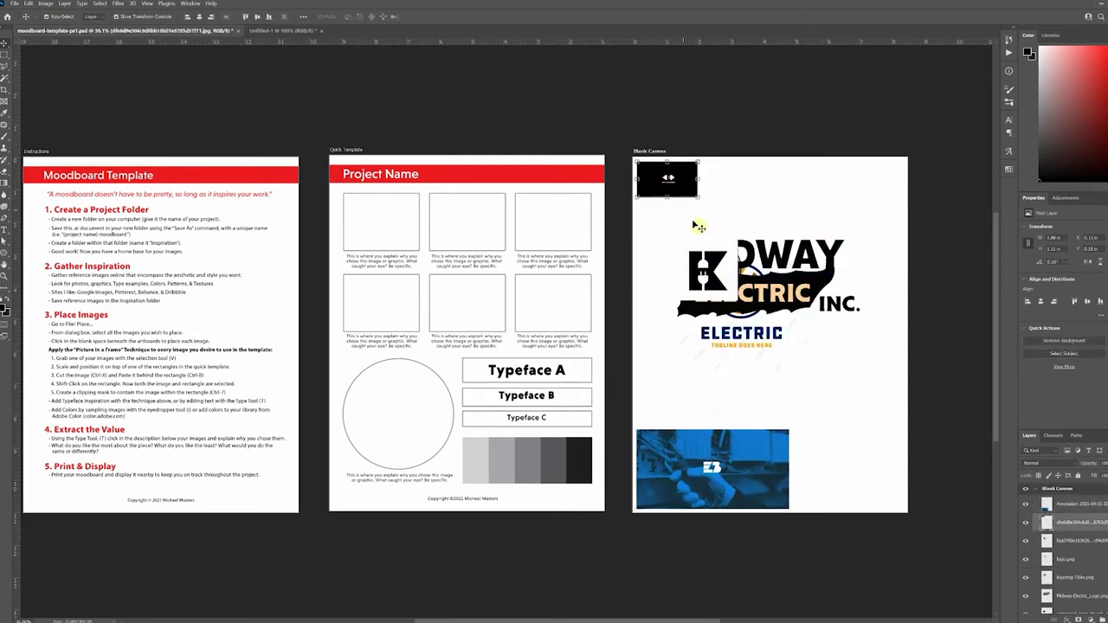
pyautogui.moveTo(705, 270); pyautogui.dragTo(723, 182)
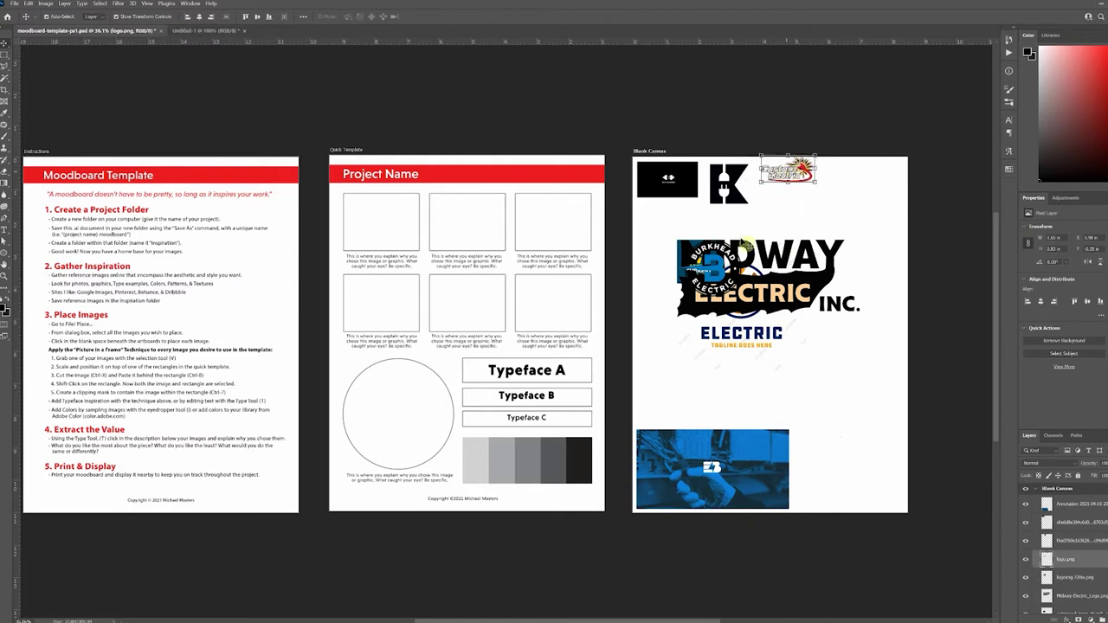
pyautogui.moveTo(712, 277); pyautogui.dragTo(829, 472)
pyautogui.moveTo(742, 333); pyautogui.dragTo(846, 374)
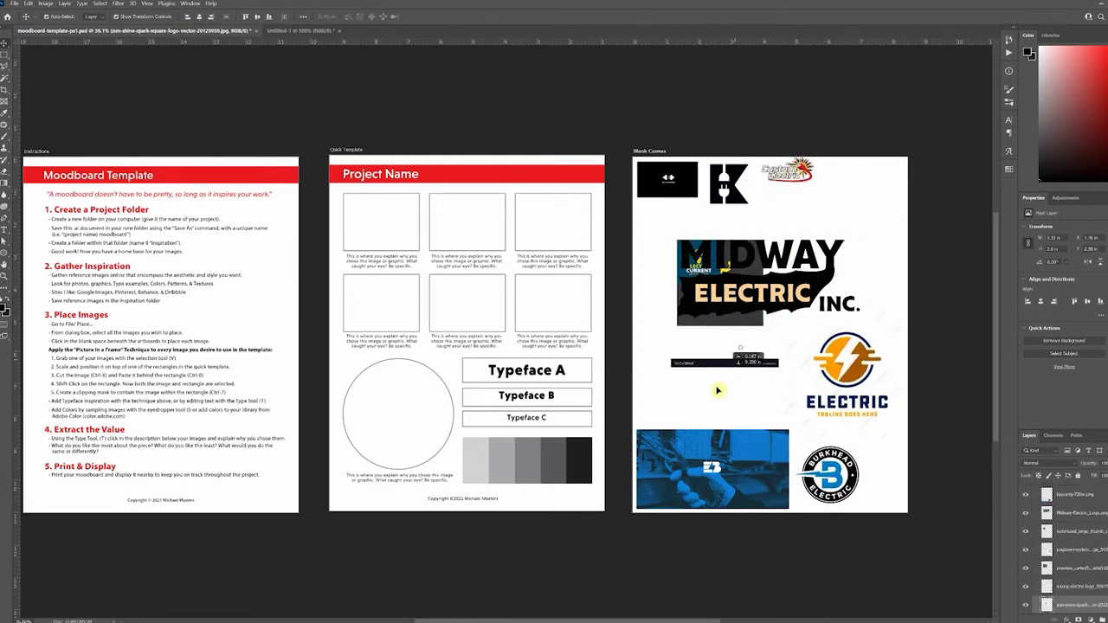
pyautogui.moveTo(717, 391); pyautogui.dragTo(692, 381)
pyautogui.moveTo(762, 313); pyautogui.dragTo(836, 254)
pyautogui.moveTo(706, 264); pyautogui.dragTo(874, 279)
pyautogui.moveTo(720, 290); pyautogui.dragTo(783, 291)
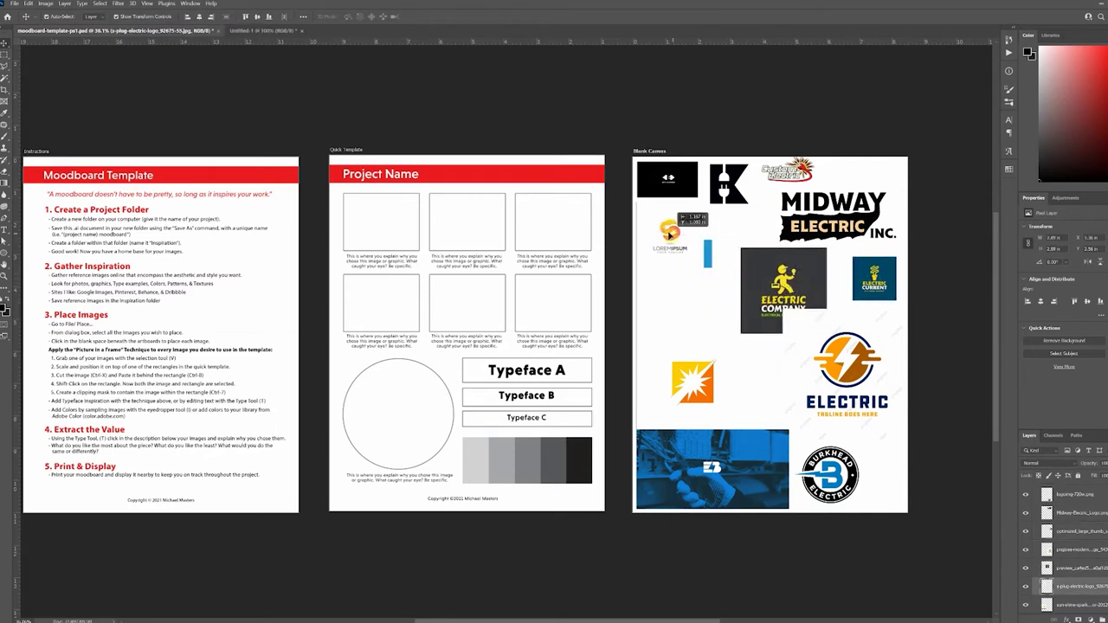
# - Add the blue Ecwing logo to the Blank Canvas and shift the Electric Company logo left
pyautogui.moveTo(725, 256); pyautogui.dragTo(683, 307)
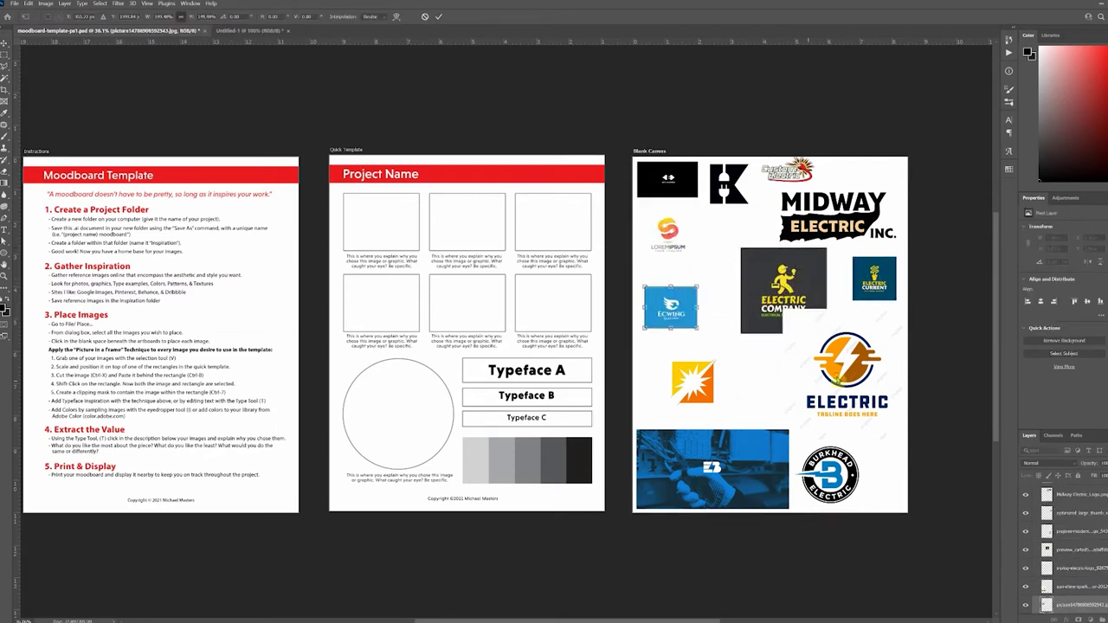
pyautogui.press('Return')
pyautogui.moveTo(782, 264); pyautogui.dragTo(746, 260)
pyautogui.click(764, 365)
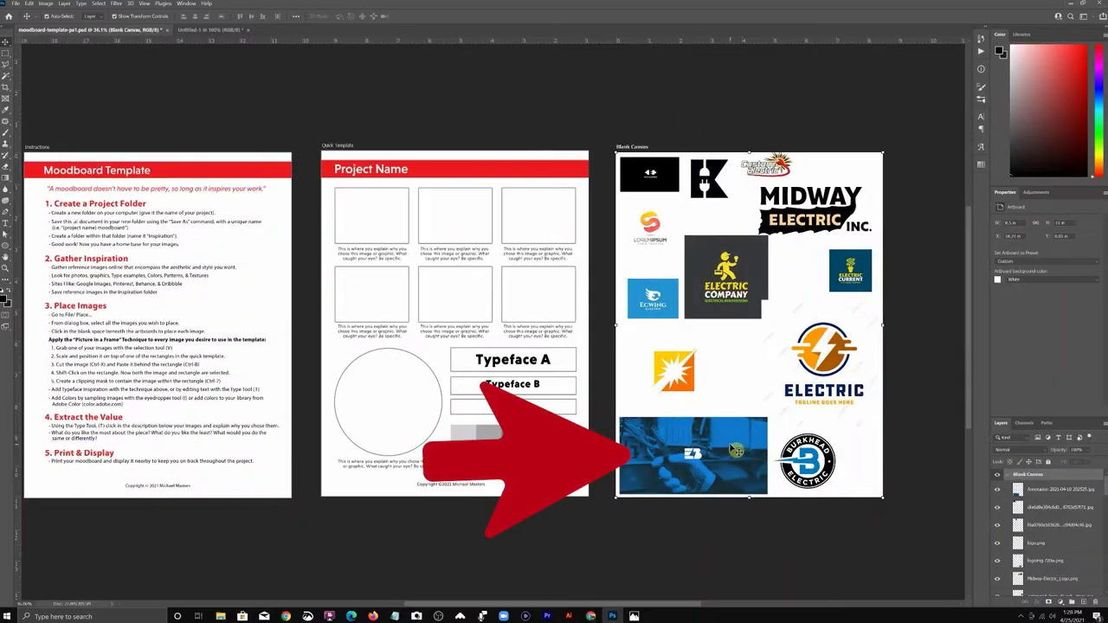
# - Move the blue photo into the first template frame and send it behind the frames
pyautogui.moveTo(697, 463); pyautogui.dragTo(389, 221)
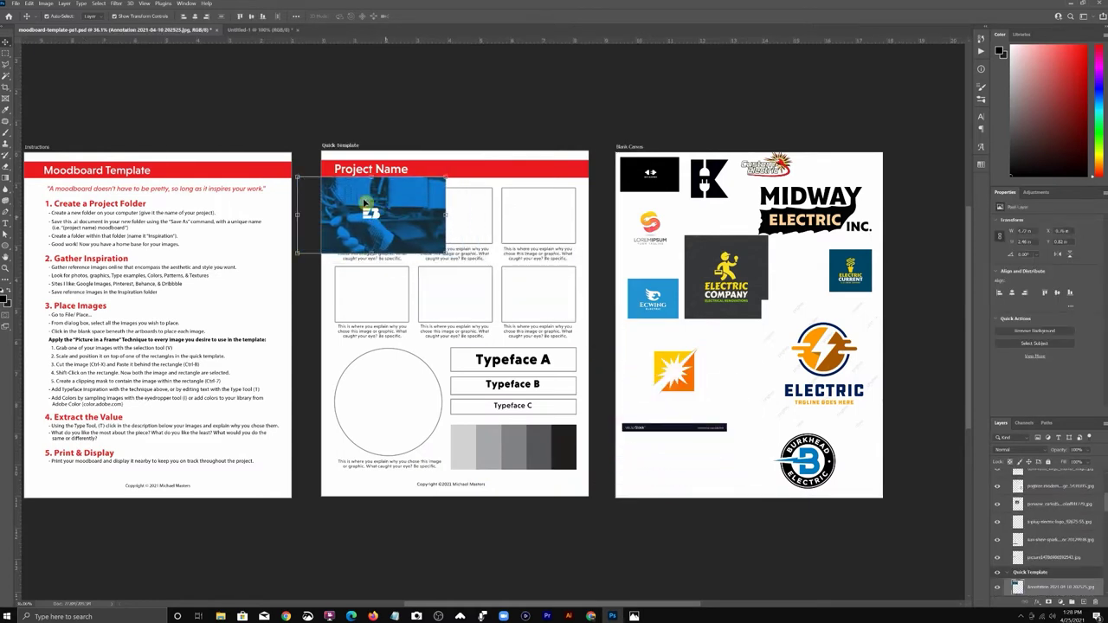
pyautogui.click(64, 4)
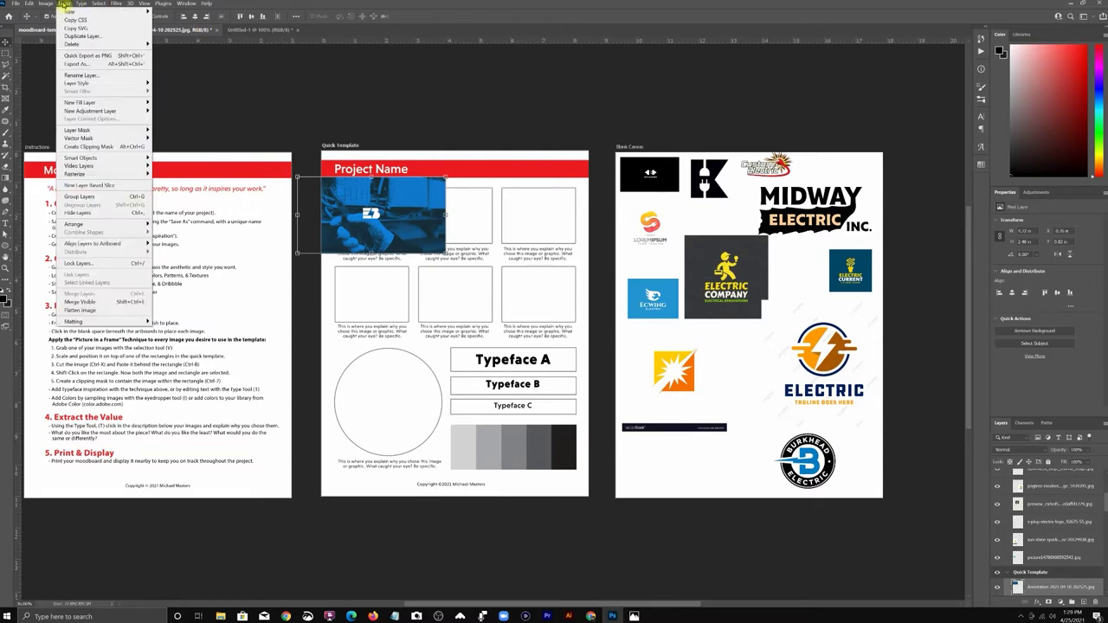
pyautogui.moveTo(130, 227)
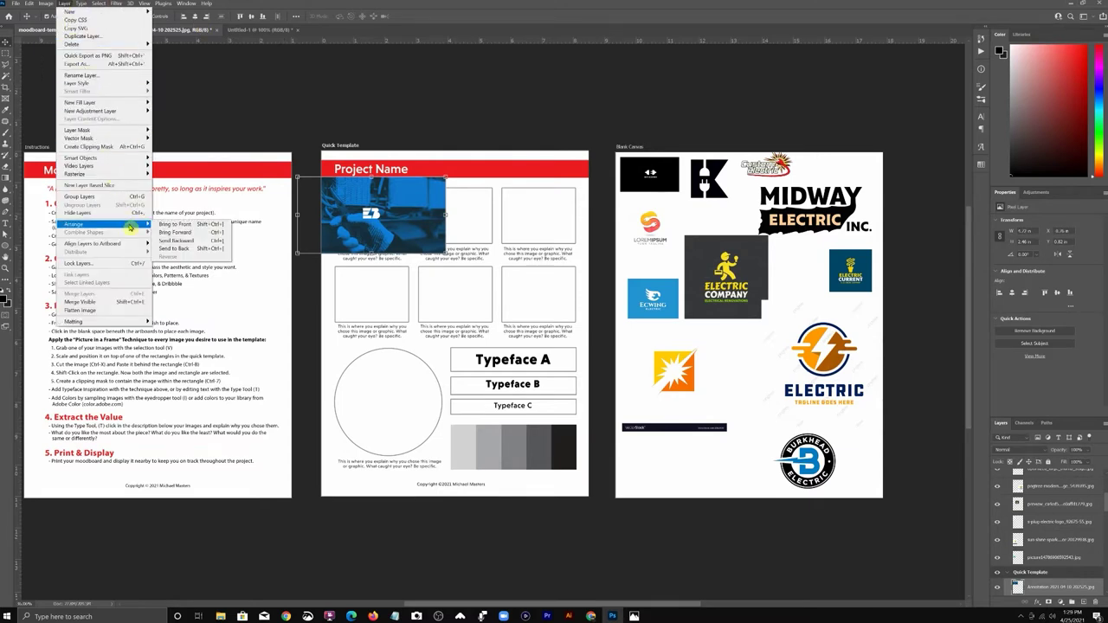
pyautogui.click(189, 249)
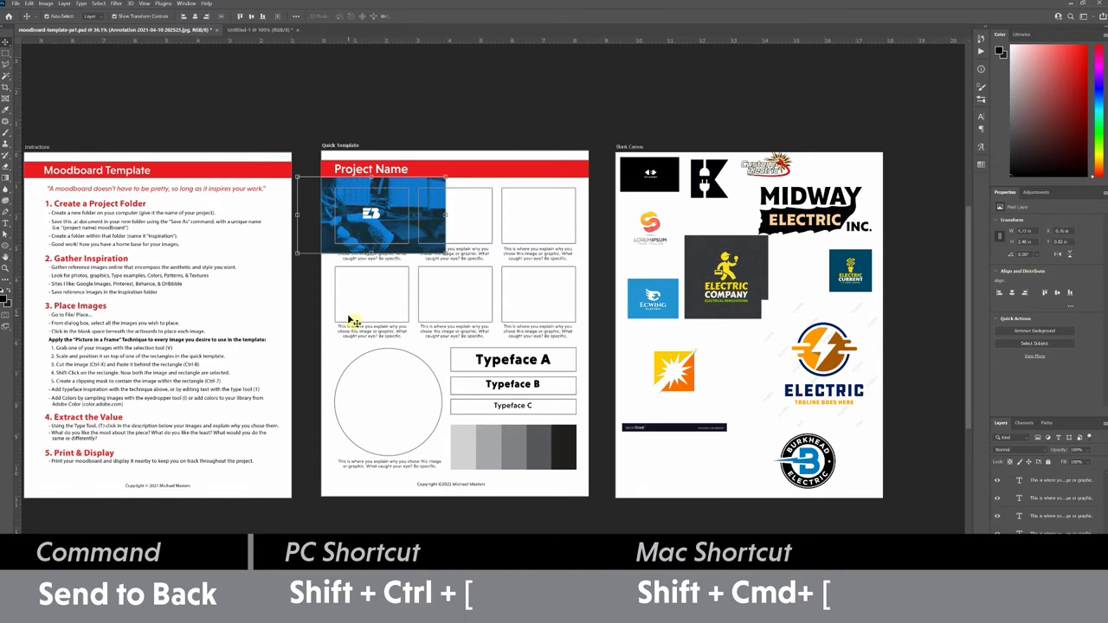
# - Enlarge the photo to cover the frame and mask it to Rectangle 1's shape
pyautogui.moveTo(446, 251); pyautogui.dragTo(490, 279)
pyautogui.click(377, 220)
pyautogui.moveTo(377, 220); pyautogui.dragTo(379, 216)
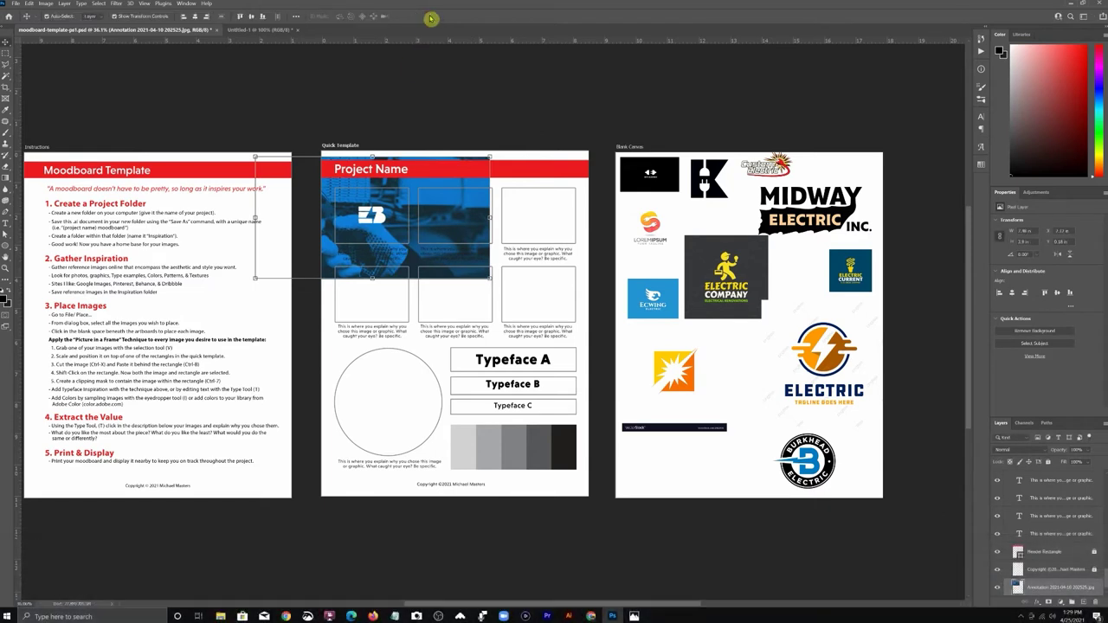
pyautogui.click(399, 192)
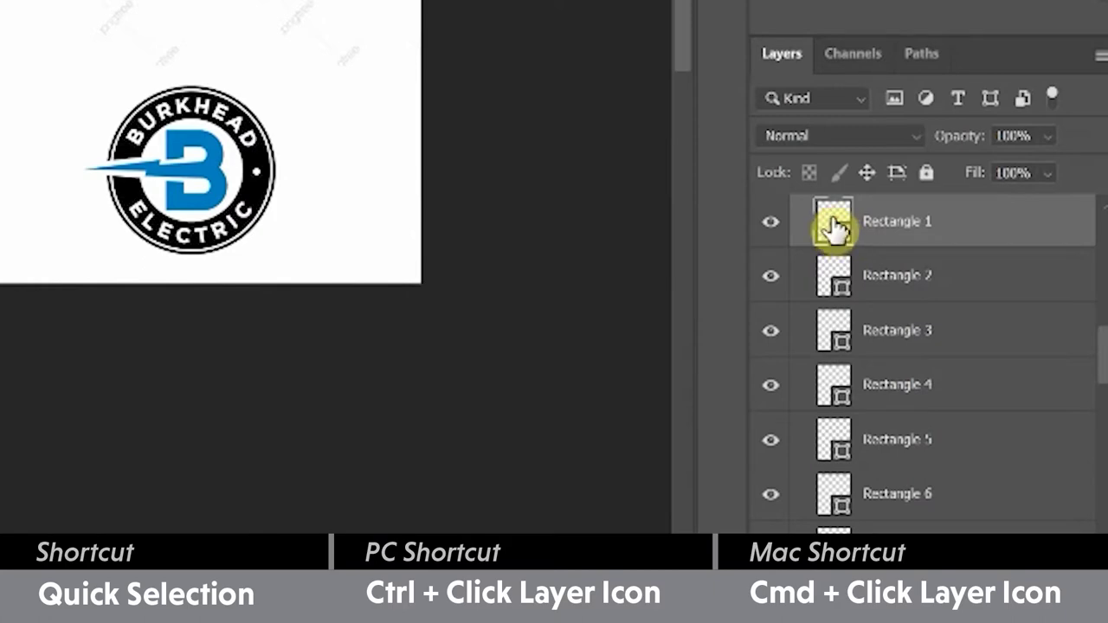
pyautogui.keyDown('ctrl'); pyautogui.click(834, 227); pyautogui.keyUp('ctrl')
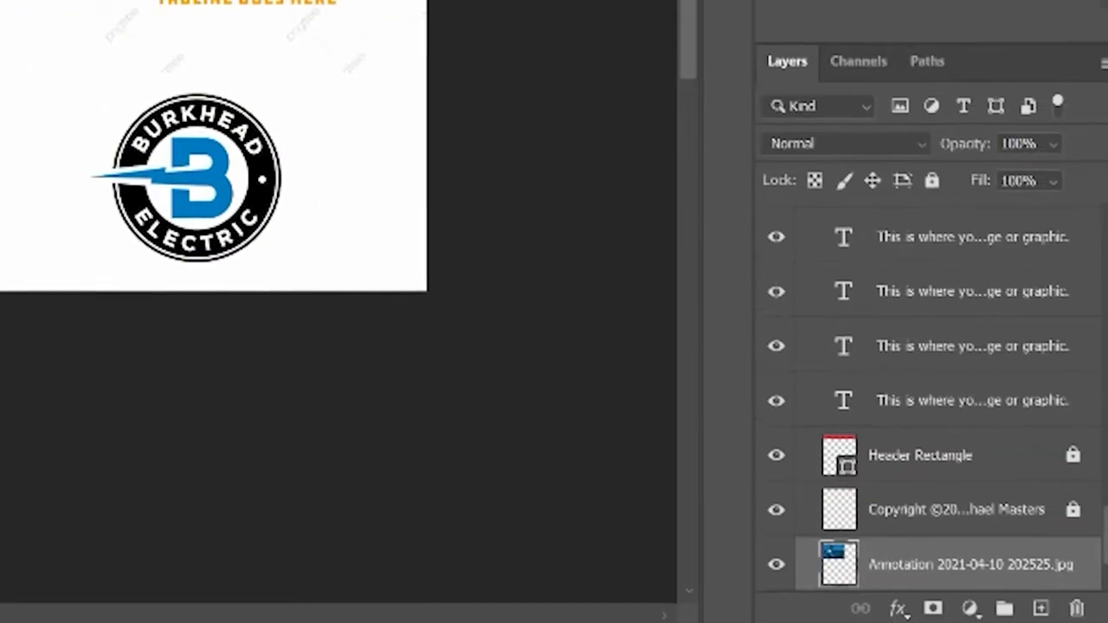
pyautogui.click(926, 606)
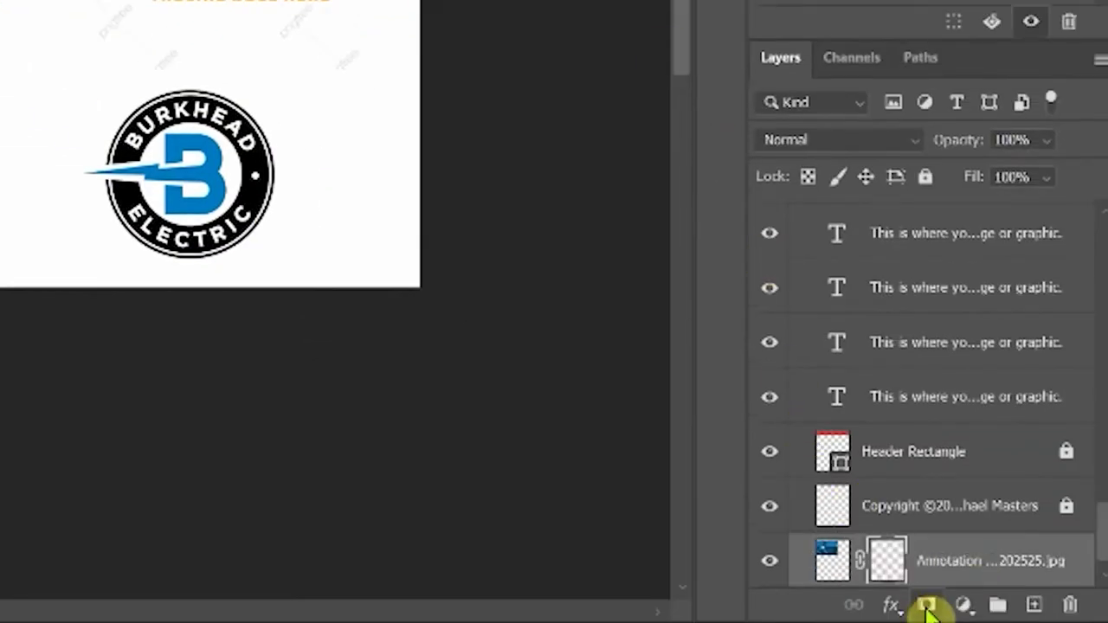
pyautogui.scroll(10, 921, 398)
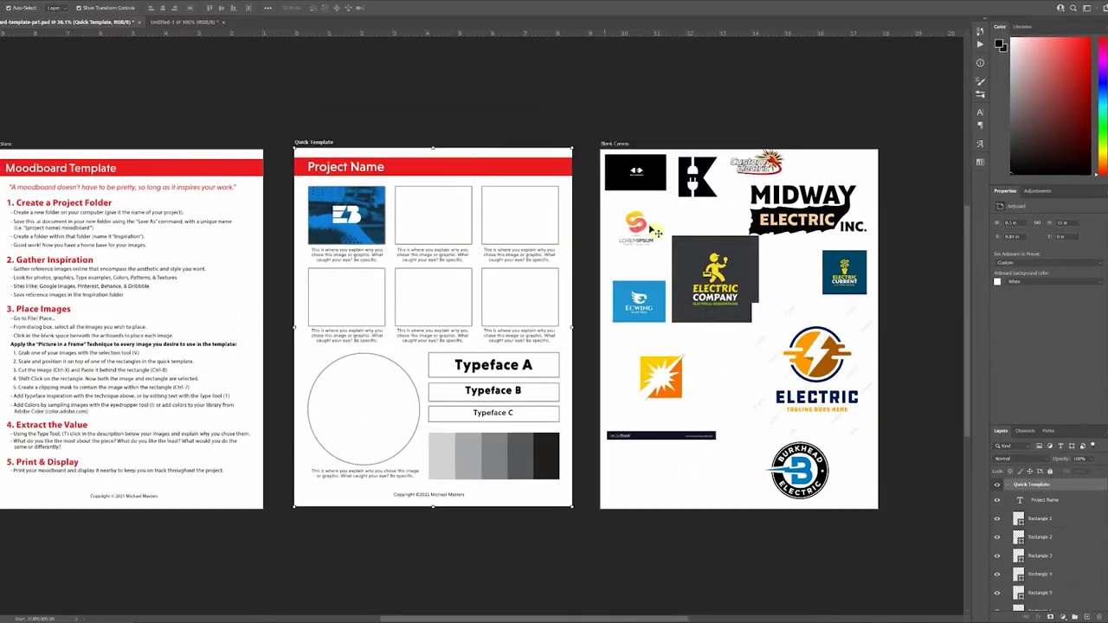
# - Mask the Ed's Electric logo into the second frame, then position the Lorem Ipsum and Electric Current logos
pyautogui.moveTo(638, 176); pyautogui.dragTo(522, 169)
pyautogui.hotkey('ctrl', 't')
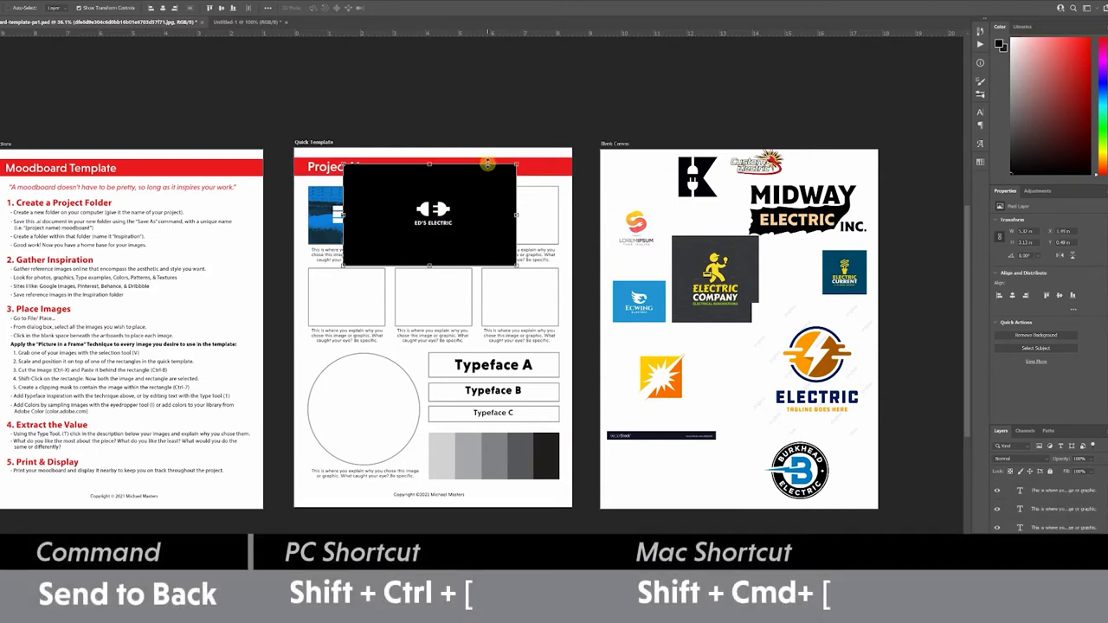
pyautogui.hotkey('ctrl', 'shift', '[')
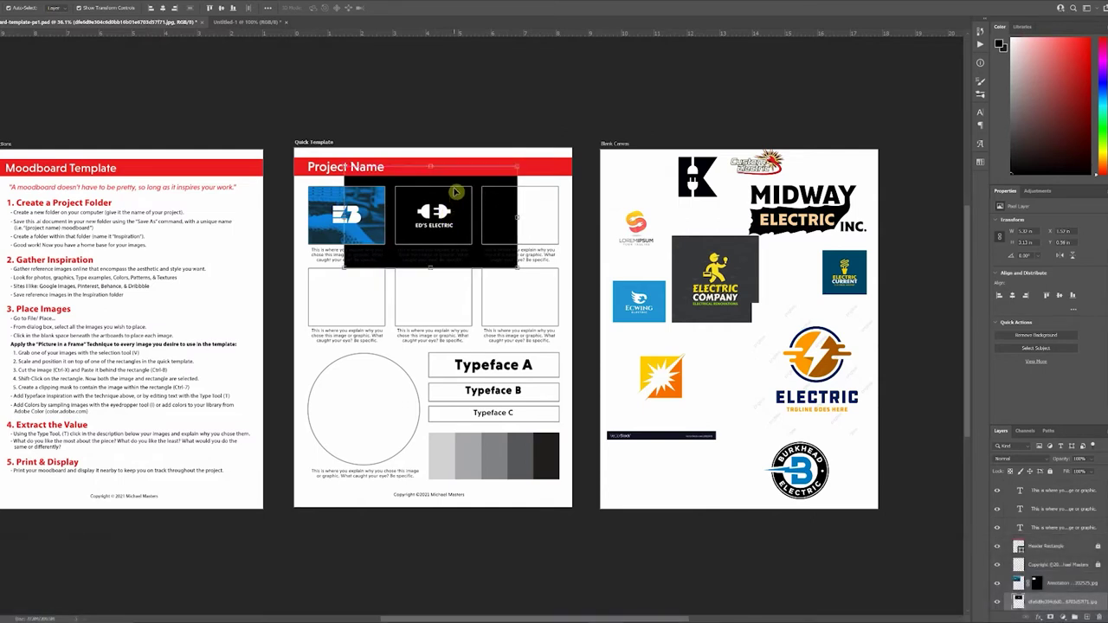
pyautogui.click(455, 190)
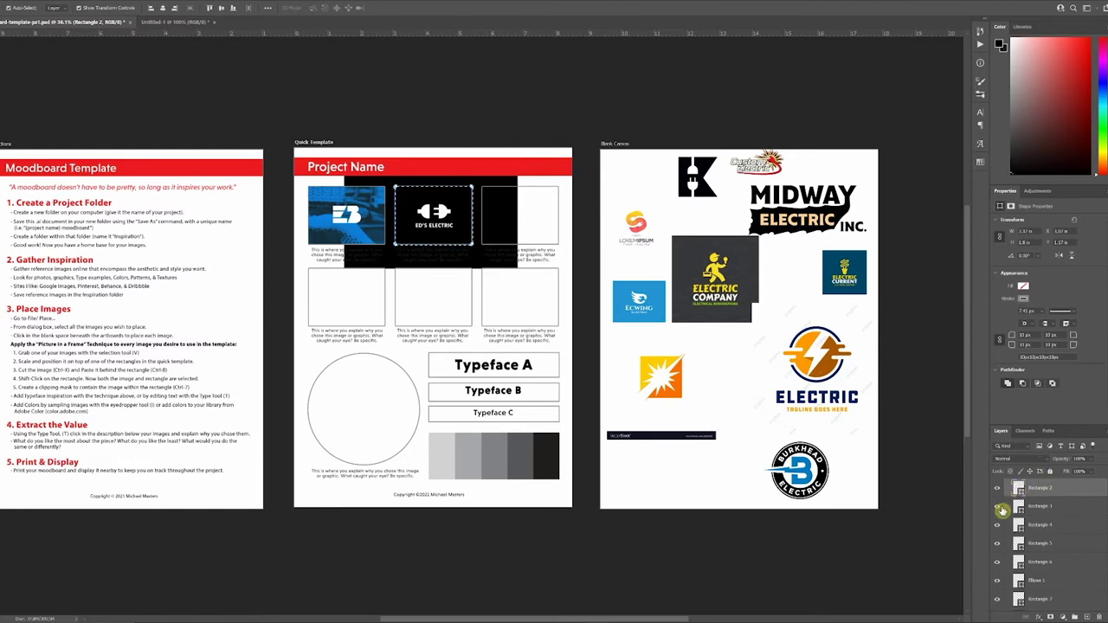
pyautogui.click(506, 216)
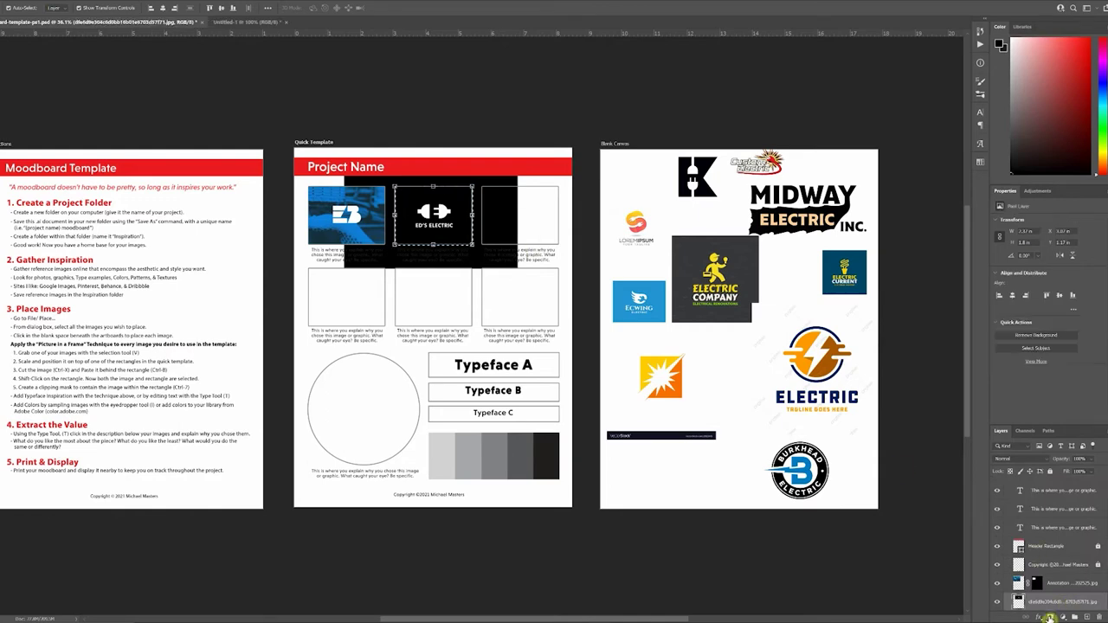
pyautogui.click(1048, 618)
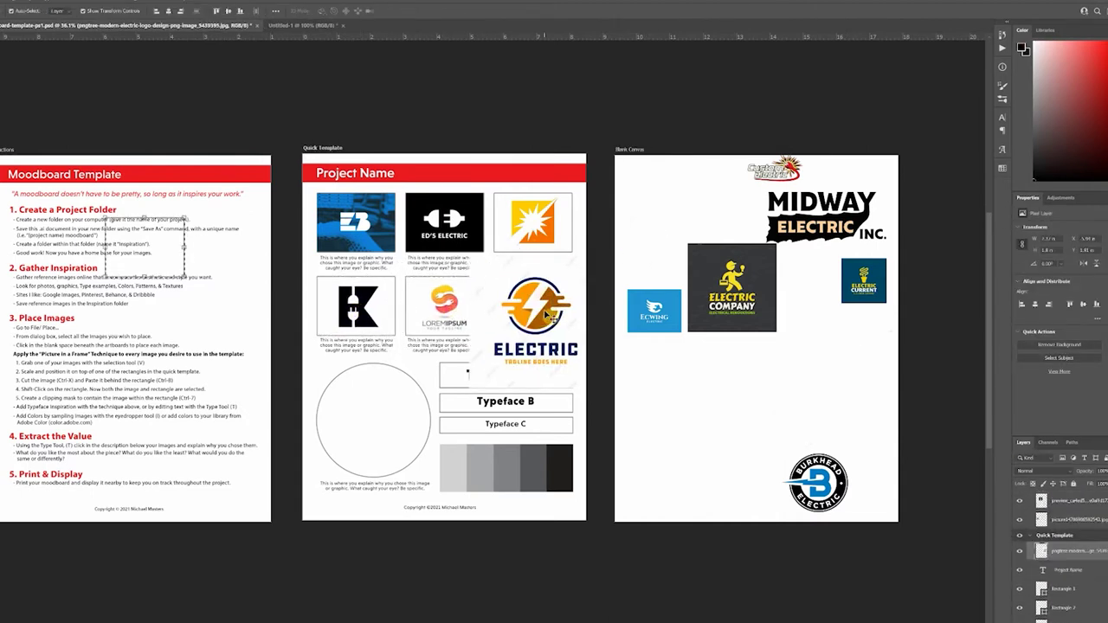
pyautogui.moveTo(547, 327); pyautogui.dragTo(544, 320)
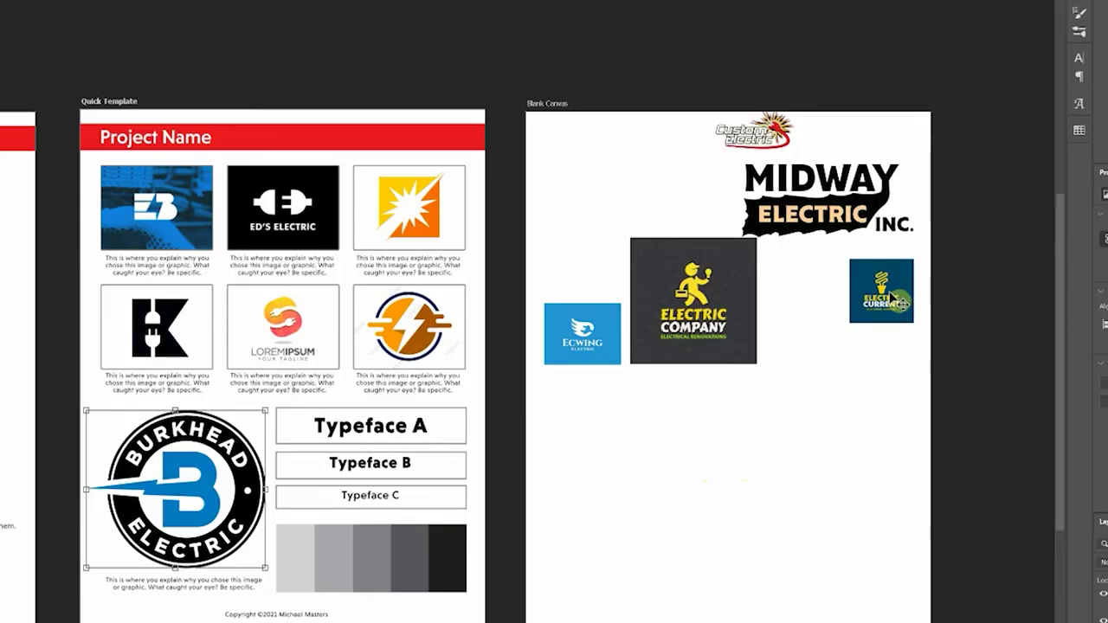
pyautogui.moveTo(894, 298)
pyautogui.mouseDown()
pyautogui.moveTo(917, 290)
pyautogui.moveTo(363, 429)
pyautogui.mouseUp()
# - Clip the Electric Current logo into Typeface A and the Midway logo into Typeface B
pyautogui.click(419, 428)
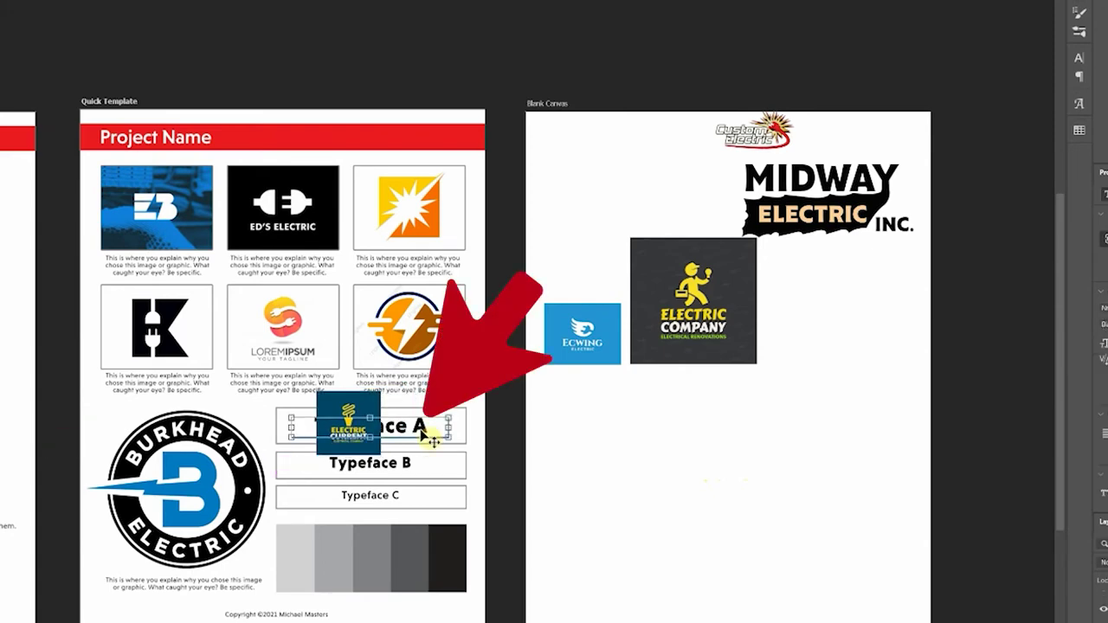
pyautogui.click(349, 423)
pyautogui.moveTo(380, 392); pyautogui.dragTo(521, 247)
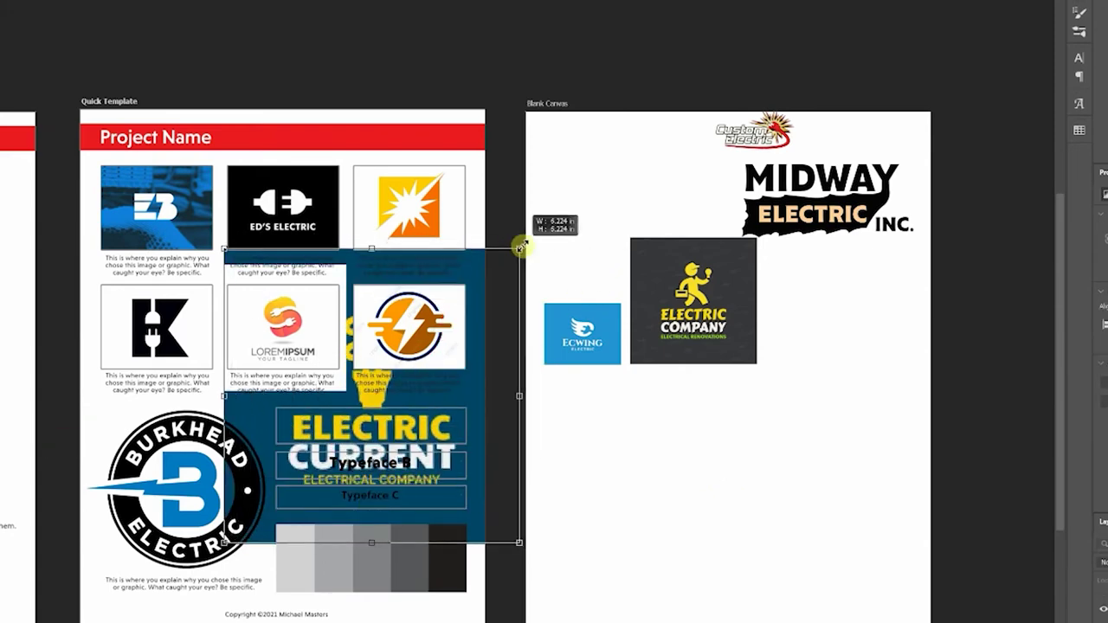
pyautogui.hotkey('ctrl', 'z')
pyautogui.moveTo(822, 197); pyautogui.dragTo(406, 498)
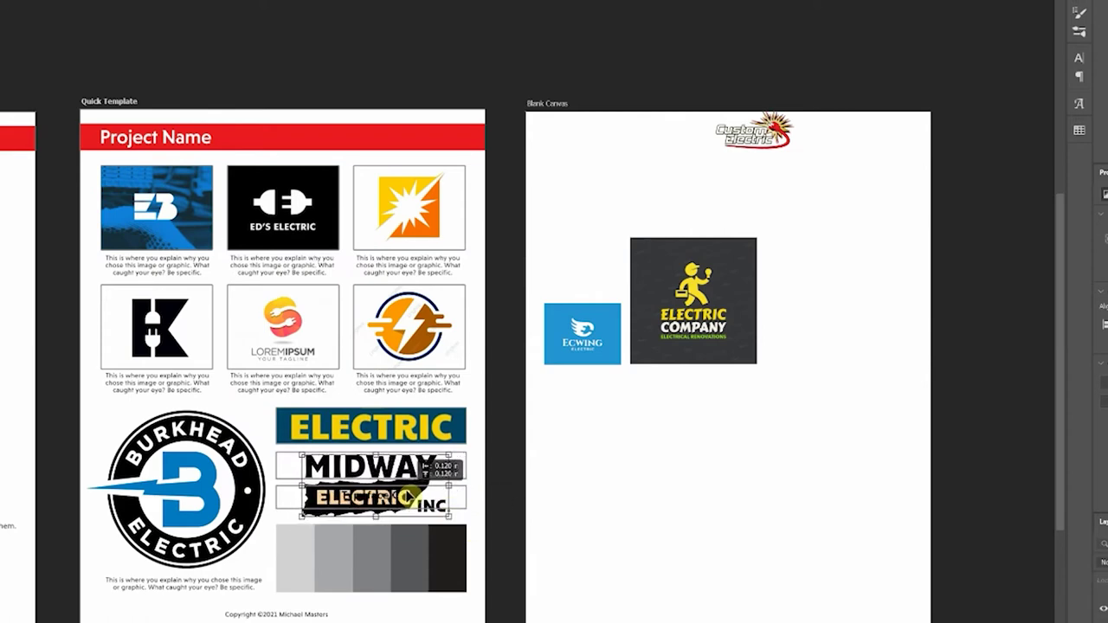
pyautogui.press('Delete')
# - Set the Typeface C sample to Raleway SemiBold in the Character panel
pyautogui.click(1080, 58)
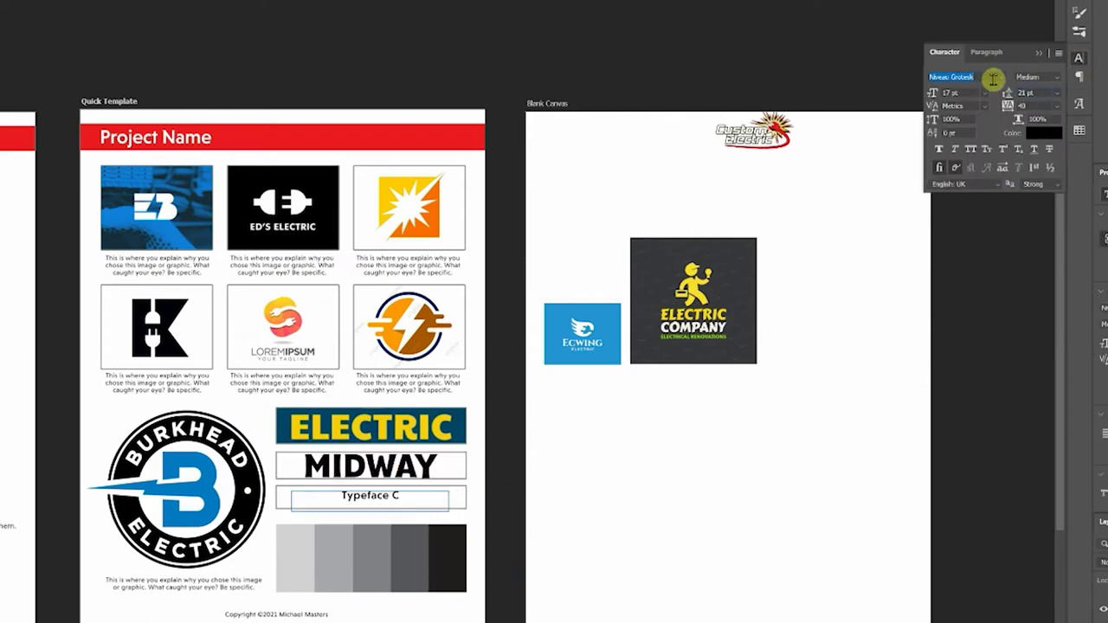
pyautogui.click(992, 79)
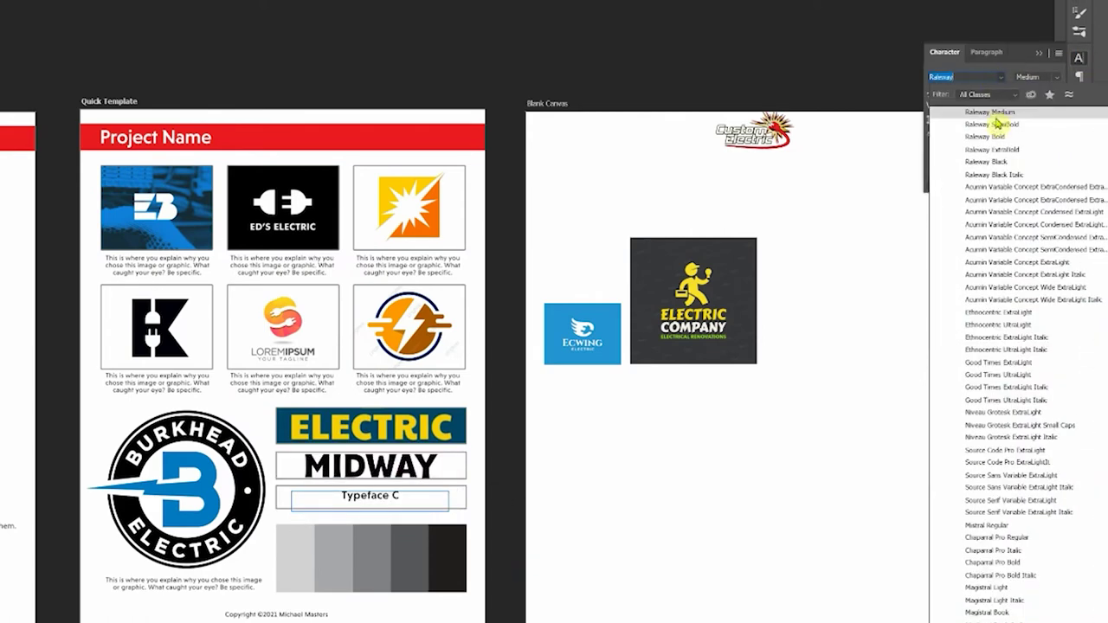
pyautogui.click(995, 125)
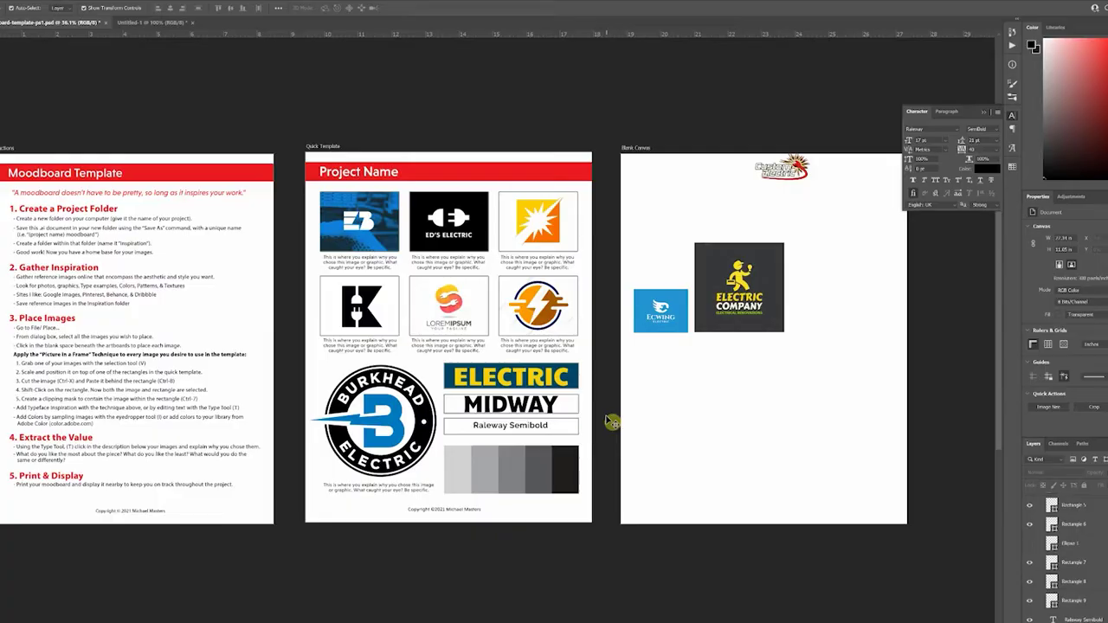
# - Use the Eyedropper to sample the sunburst logo's orange for the first grey swatch
pyautogui.click(466, 463)
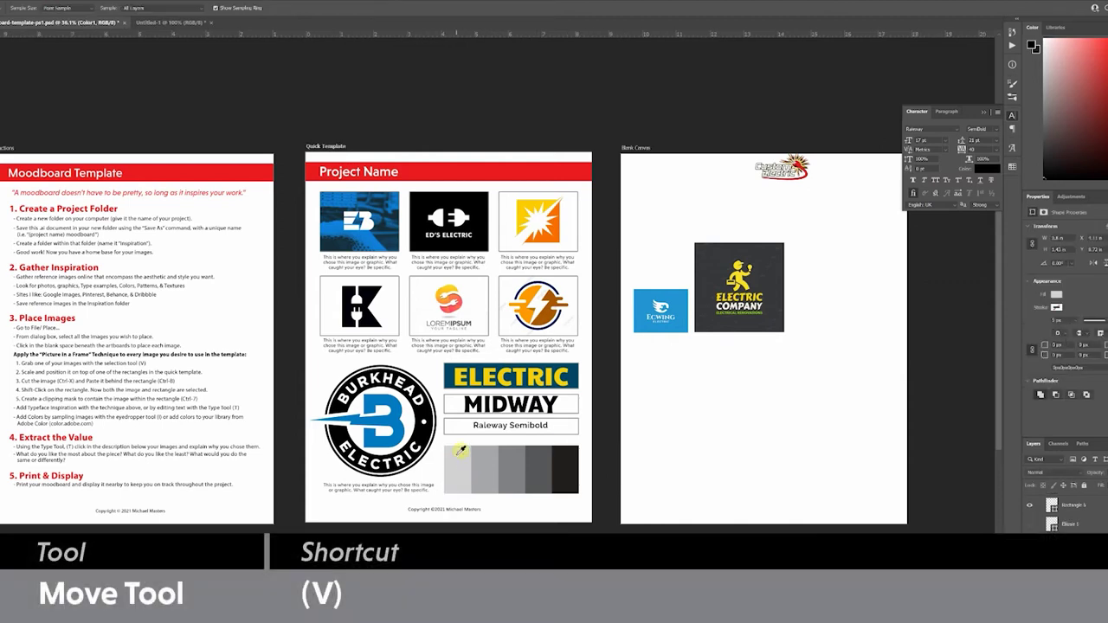
pyautogui.press('i')
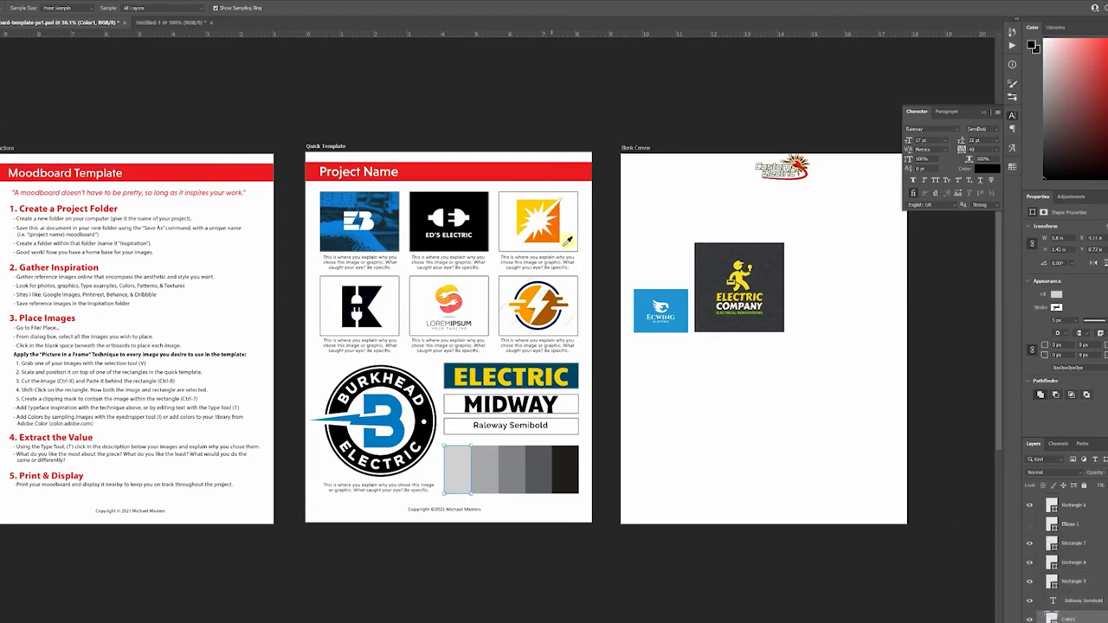
pyautogui.click(561, 232)
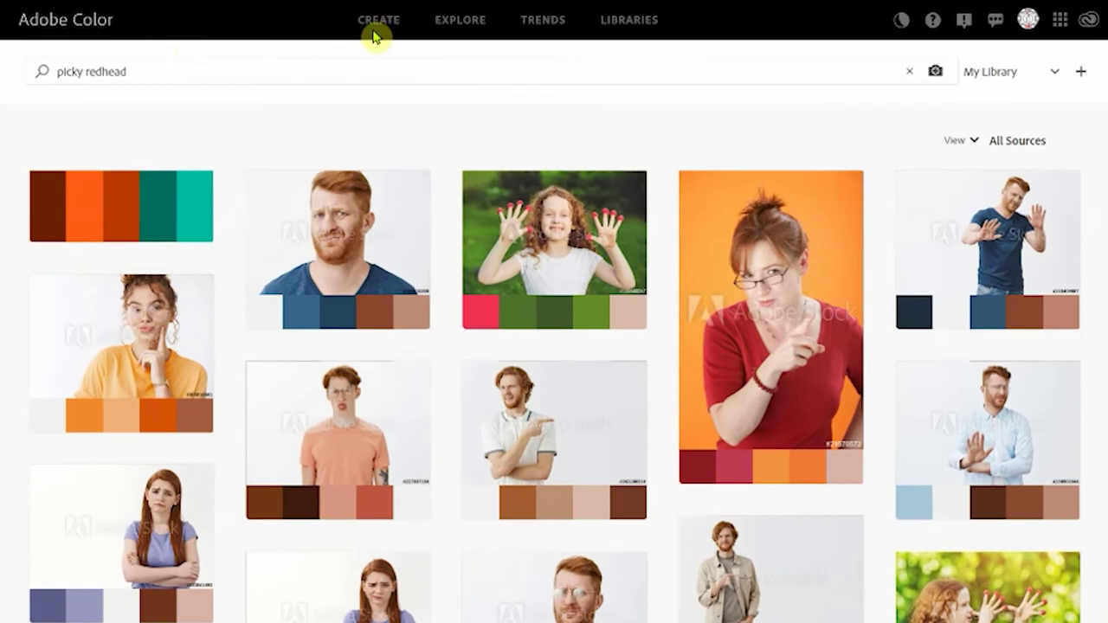
# - Add the Picky Redhead theme to the library and select its first palette rectangle
pyautogui.moveTo(52, 209)
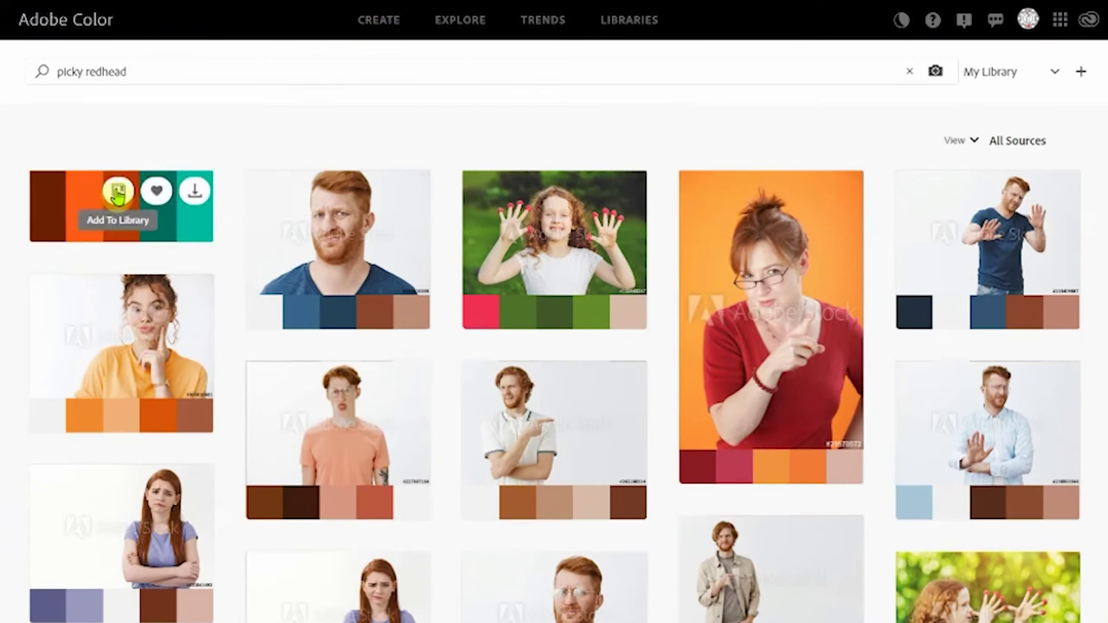
pyautogui.click(76, 215)
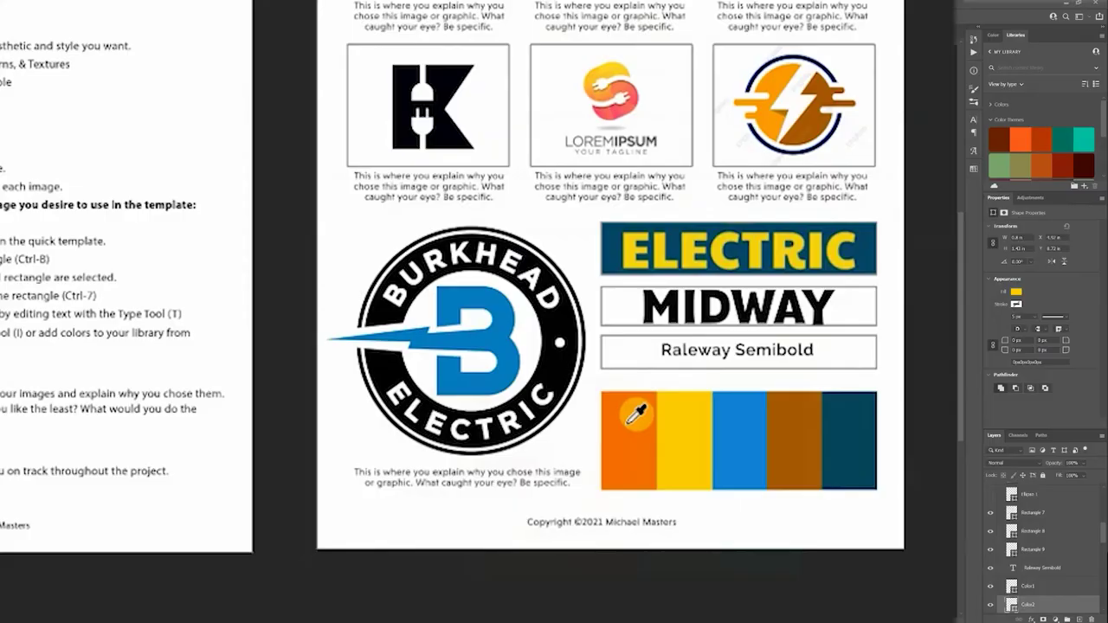
pyautogui.click(630, 432)
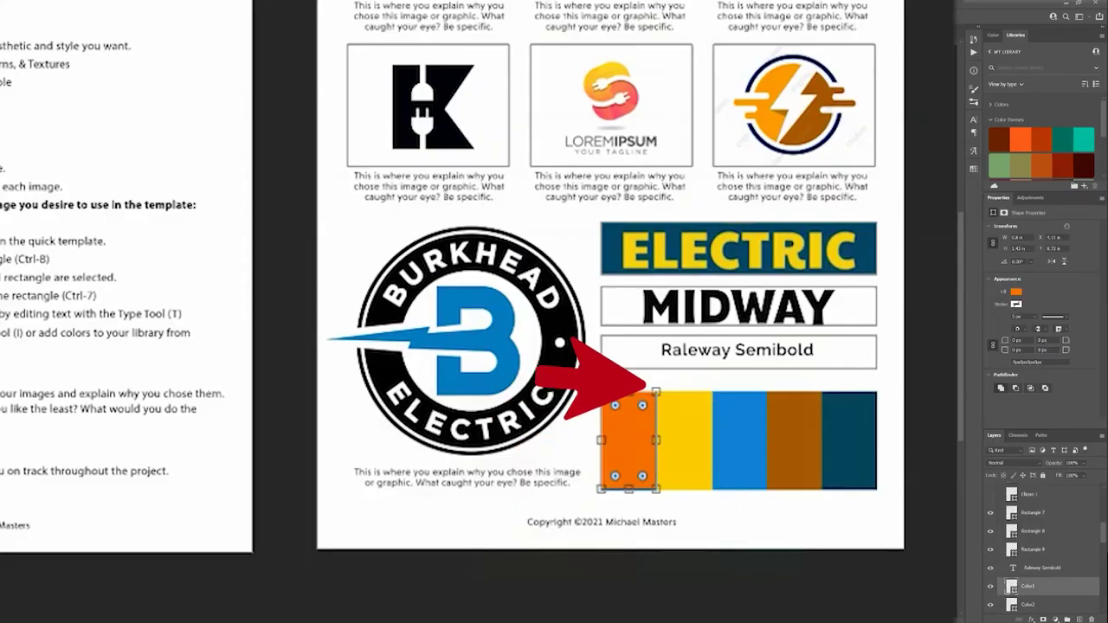
# - Fill the five palette rectangles with Picky Redhead dark brown, orange, red-orange, teal-green and teal
pyautogui.click(1000, 140)
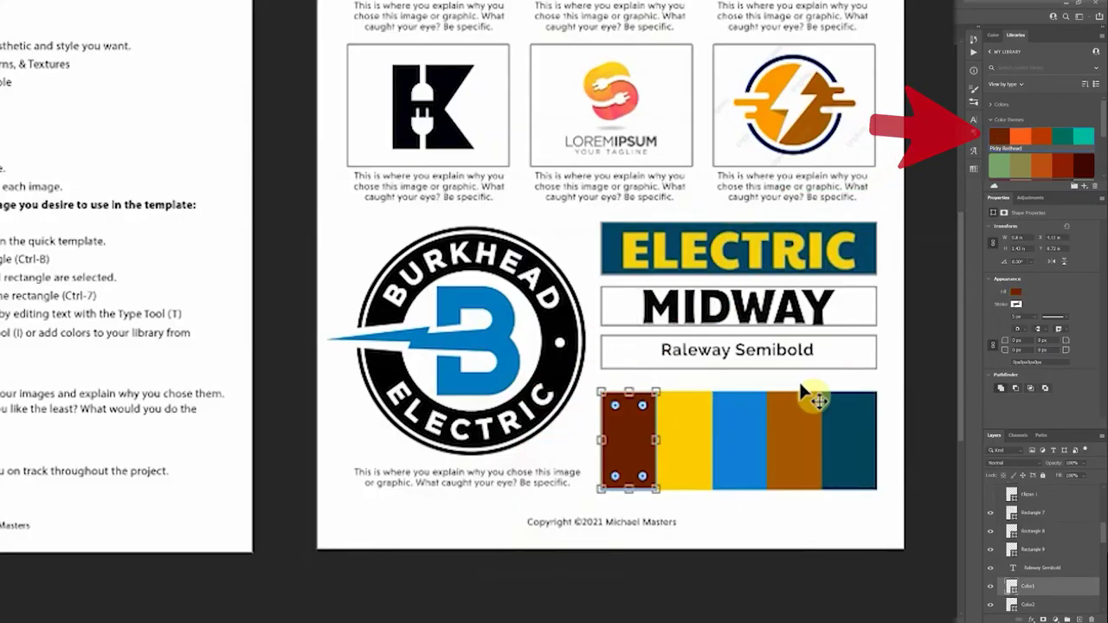
pyautogui.click(685, 435)
pyautogui.click(762, 420)
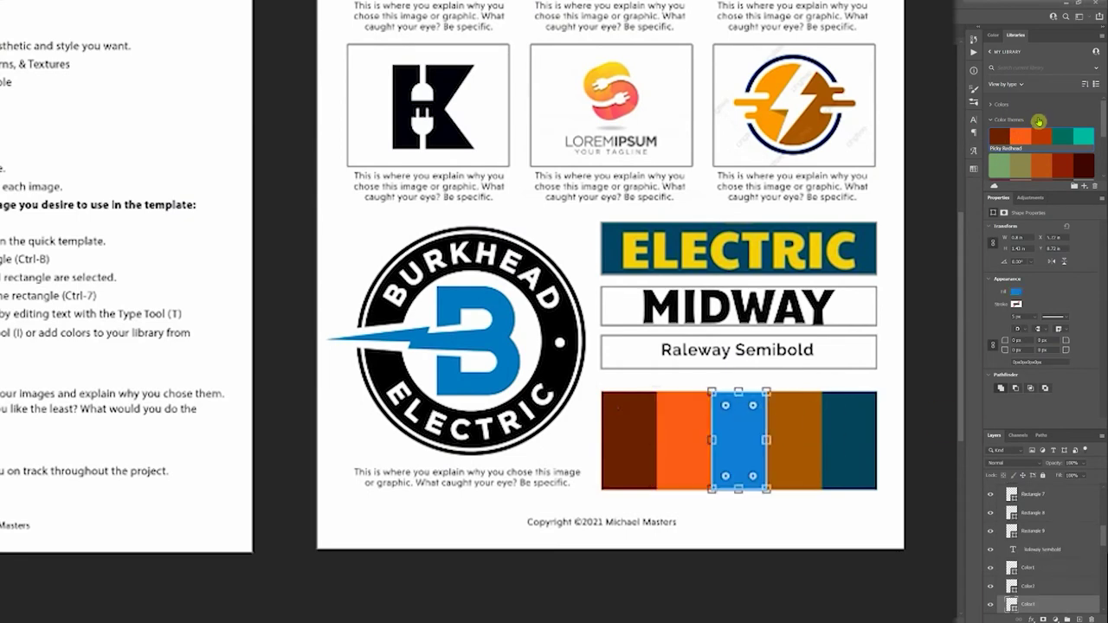
pyautogui.click(1039, 138)
pyautogui.click(811, 425)
pyautogui.click(1063, 137)
pyautogui.click(863, 426)
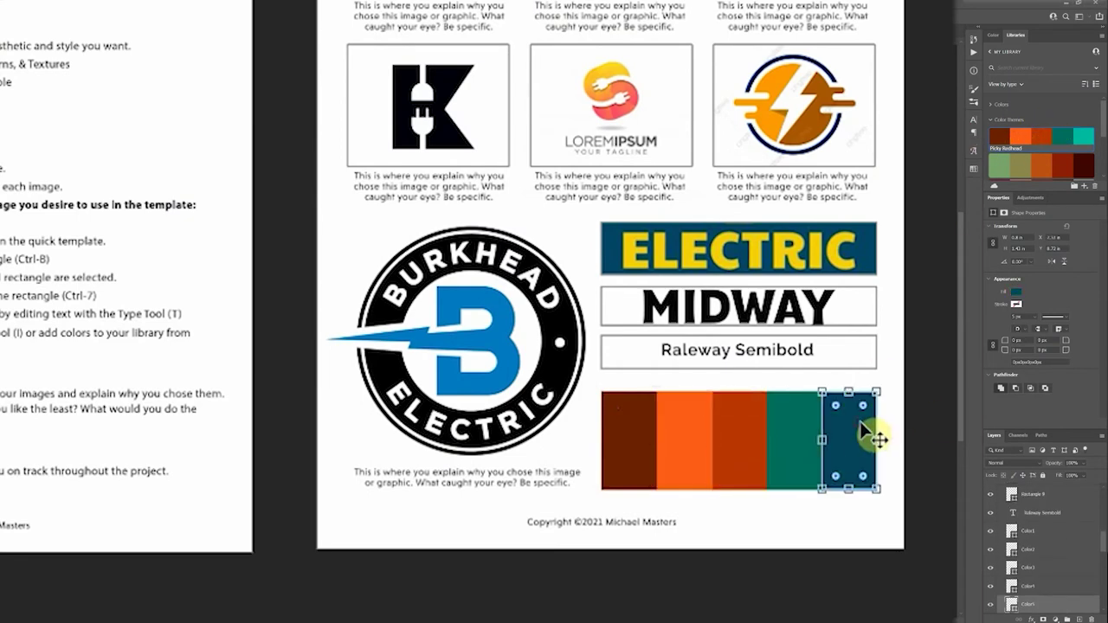
pyautogui.click(1087, 139)
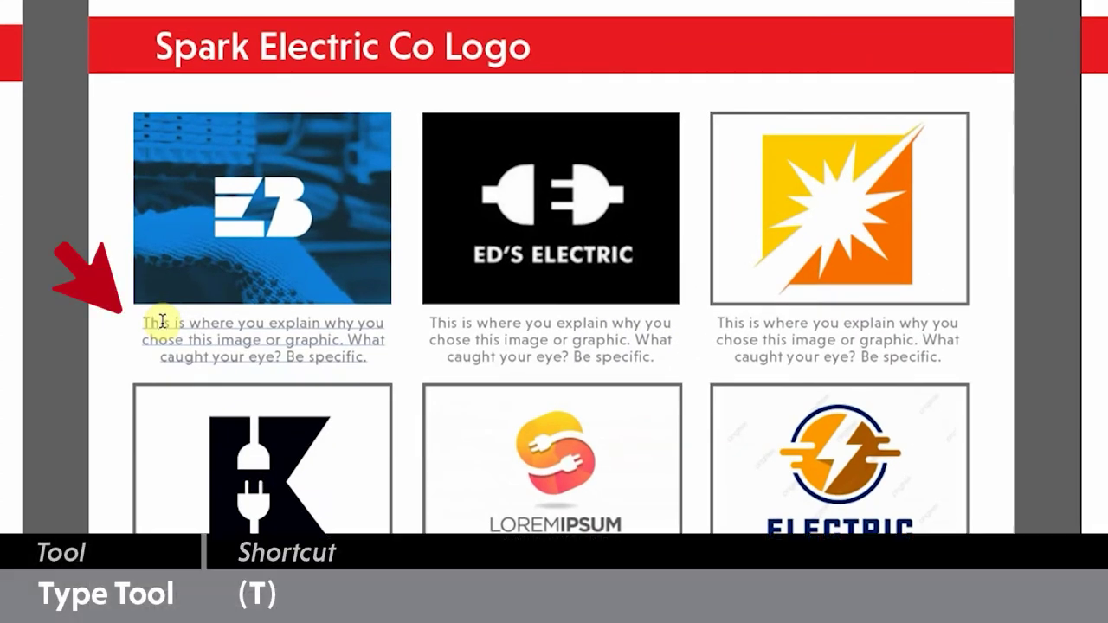
# - Replace the first three logo captions with critiques of the lightning bolt, negative space and spark graphic
pyautogui.tripleClick(162, 321)
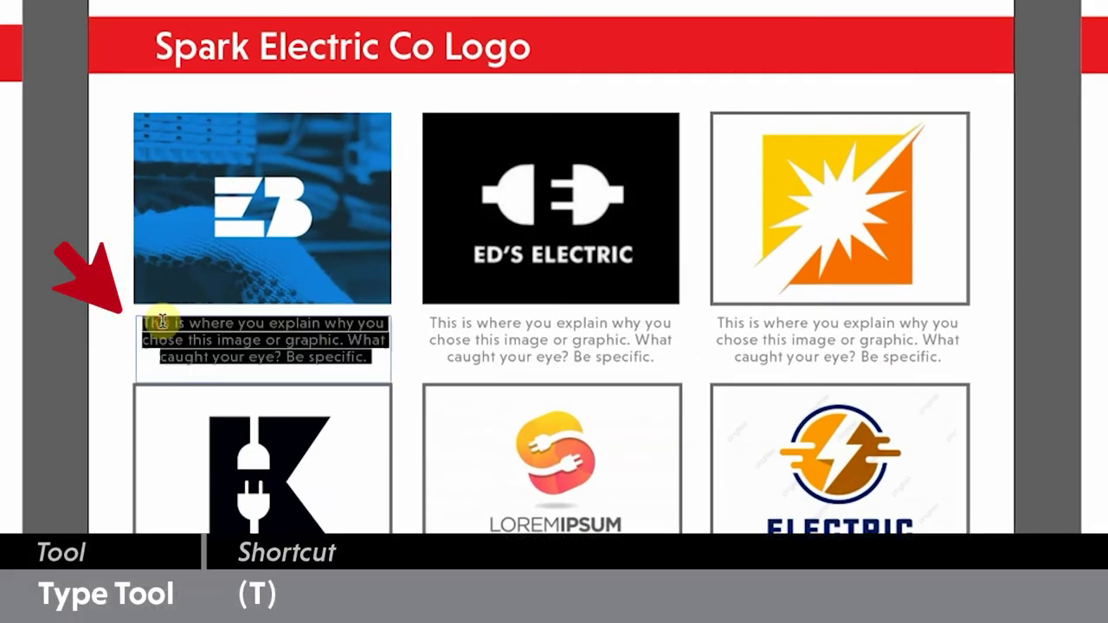
pyautogui.write('The lightning bolt mark helps')
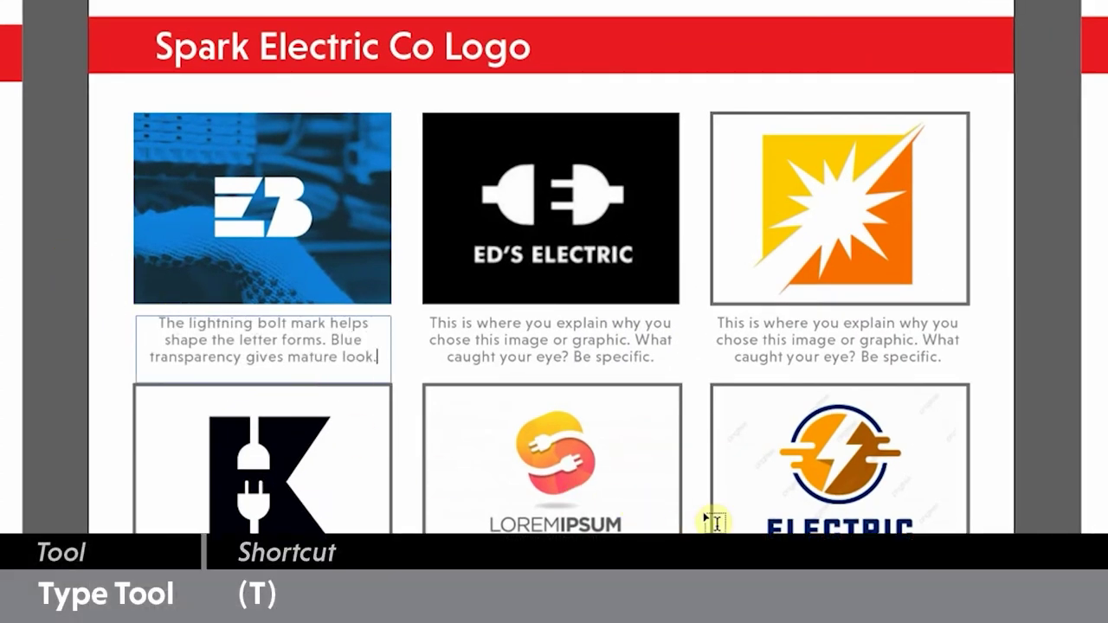
pyautogui.tripleClick(598, 362)
pyautogui.write('Awesome use of negative space. Simple sans serif word mark.')
pyautogui.tripleClick(732, 322)
pyautogui.write('Spark graphic is sharp and relevant to our title. Could work well with a word mark')
# - Write critiques for logos four to six: negative space, the plug brandmark, and the minimal color palette
pyautogui.scroll(-5, 1048, 274)
pyautogui.tripleClick(341, 421)
pyautogui.write('Another good use of negative space. Very minimal detailed mark.')
pyautogui.tripleClick(574, 421)
pyautogui.write('Love the floating brandmark with plugs defining the letterform. Subtle flat')
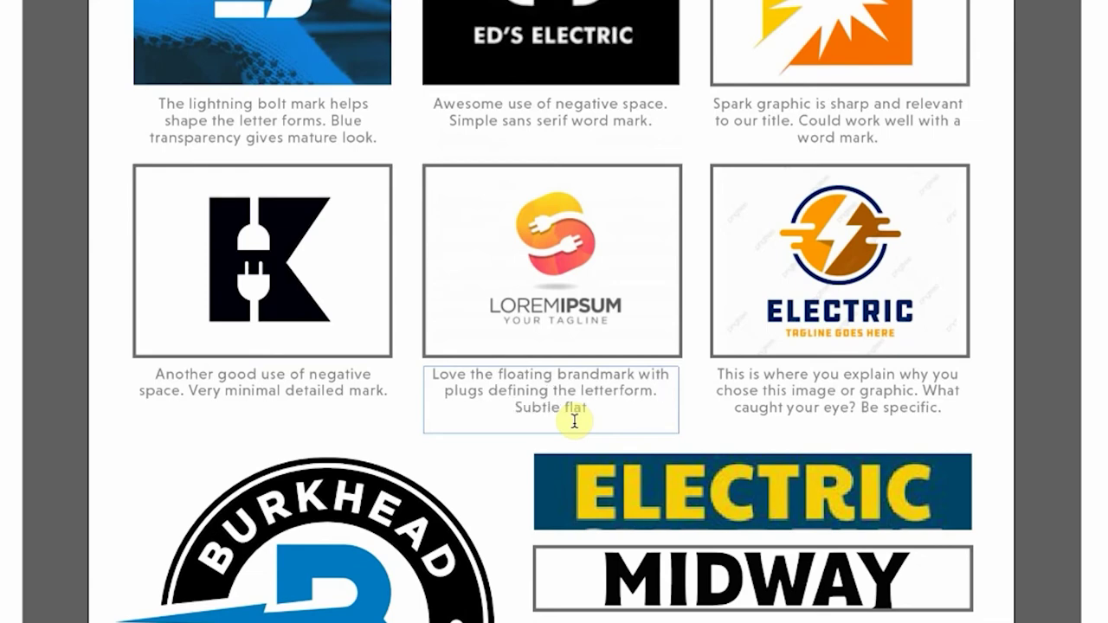
pyautogui.write(' design with minor use of dimension.')
pyautogui.tripleClick(855, 403)
pyautogui.write('Nice contrast. Classy brandmark.')
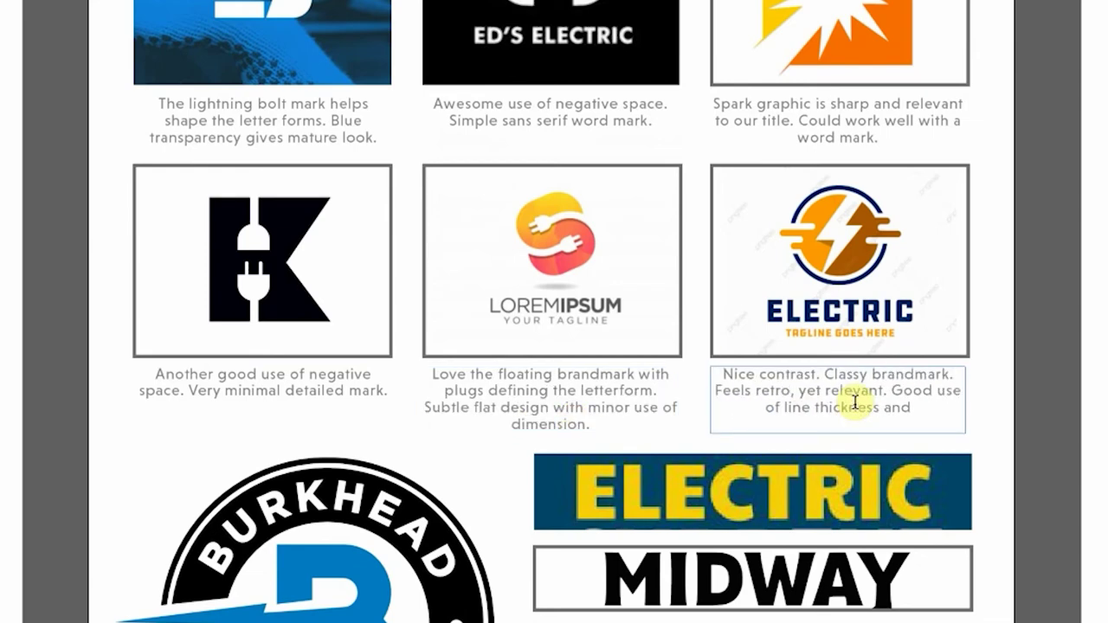
pyautogui.write(' minimal color palette.')
# - Caption the badge logo praising its geographic sans typeface, then bring up the Print settings
pyautogui.scroll(-4, 408, 230)
pyautogui.tripleClick(279, 554)
pyautogui.write('Badge seems like a good fit for the industry. Love the geographic sans typeface.')
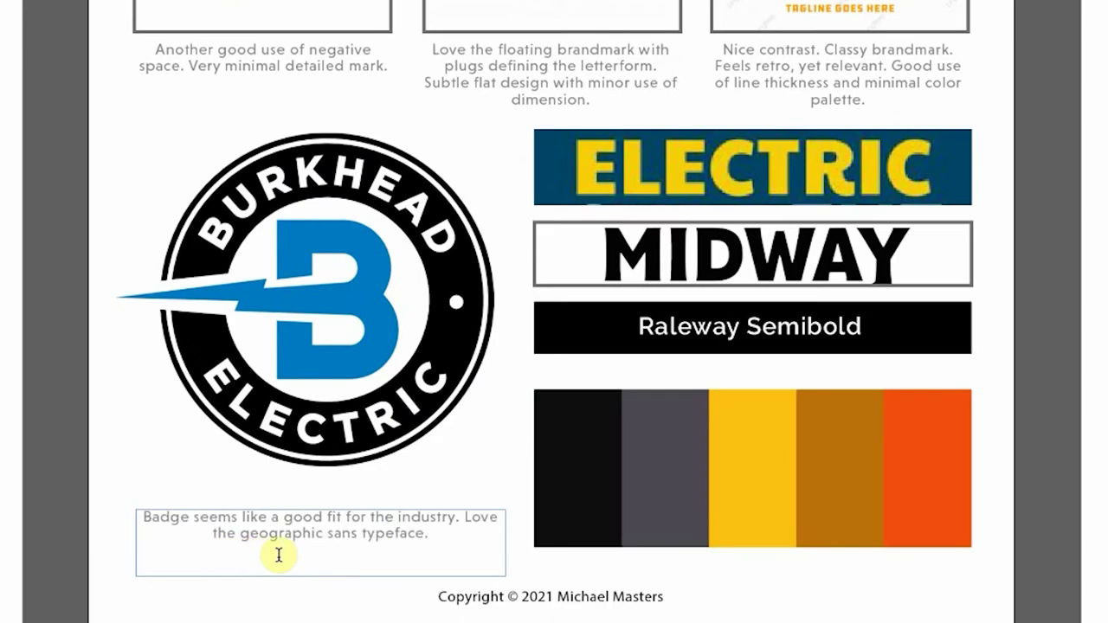
pyautogui.write(' Combination of lettermark, brandmark, and wordmark in a simple, bold, design.')
pyautogui.click(485, 450)
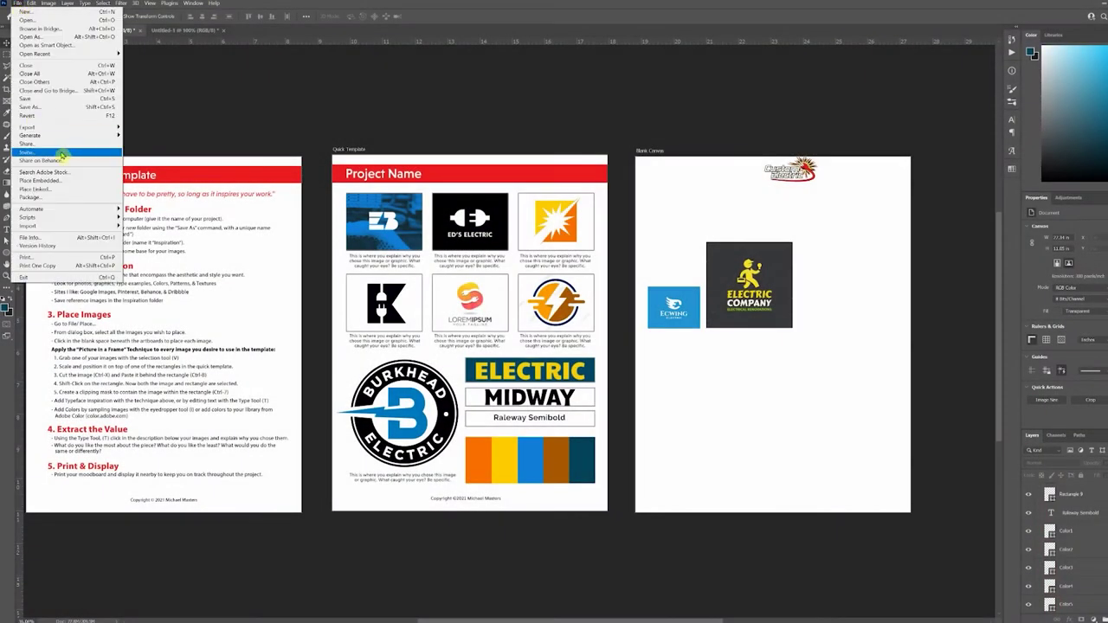
pyautogui.click(27, 257)
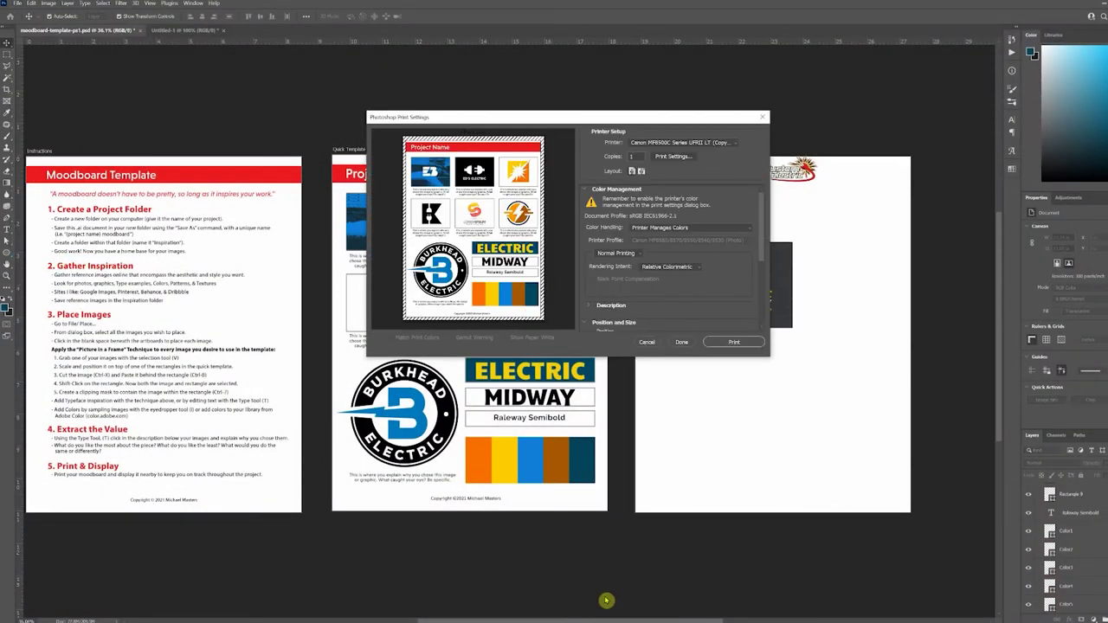